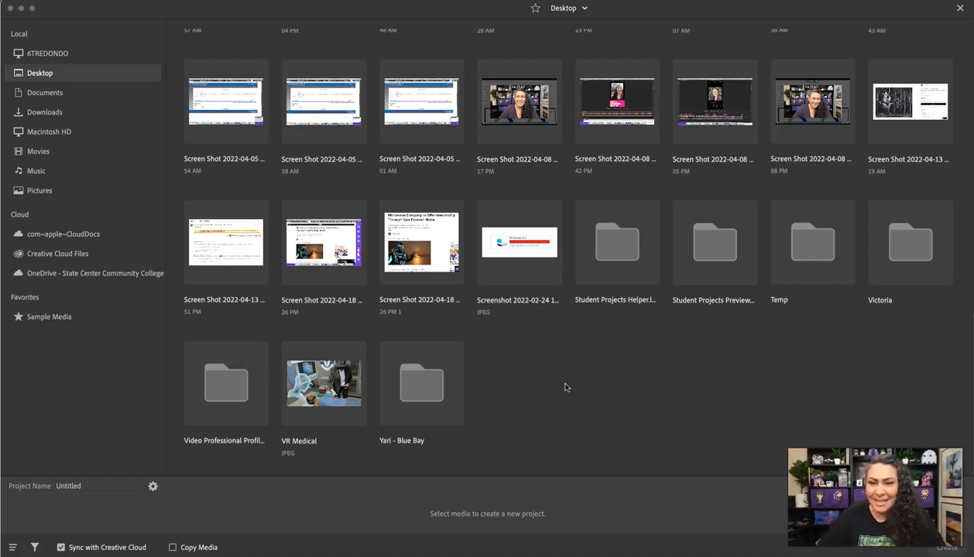
Open Webpage Files inside the Video Professional Profile folder and select the JPGs 01 Title, 02_ATIP, 02_LookPro-BadExamples and 03_LookPro-Good in that order.
click(232, 393)
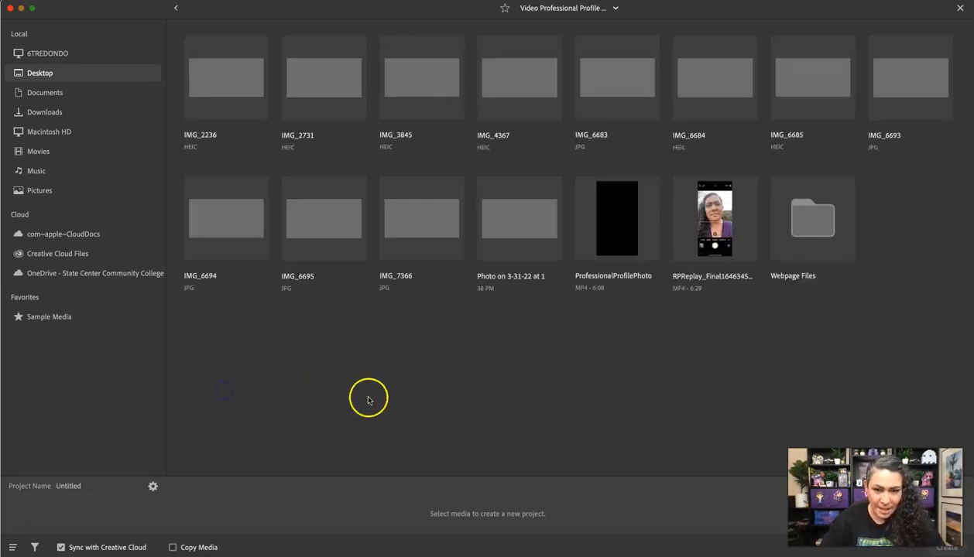
click(814, 229)
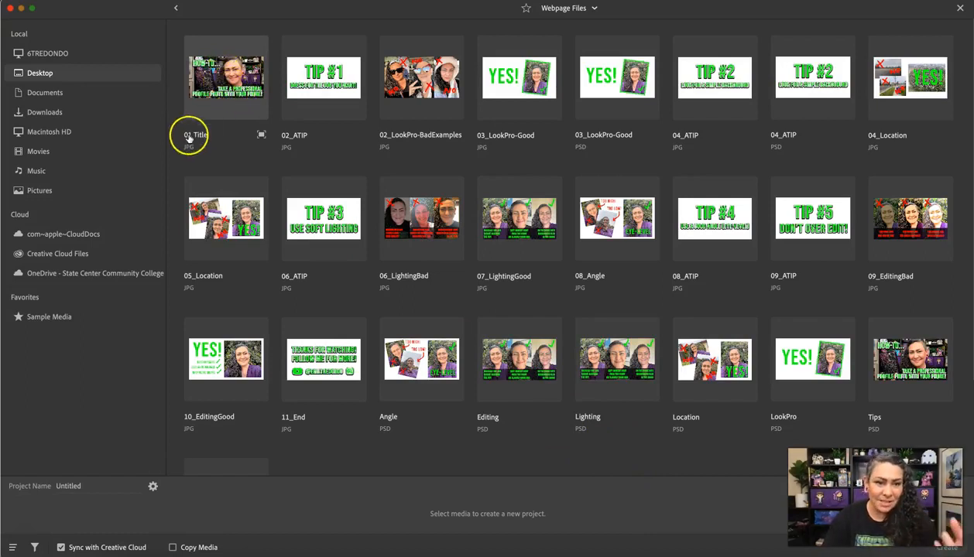
click(230, 85)
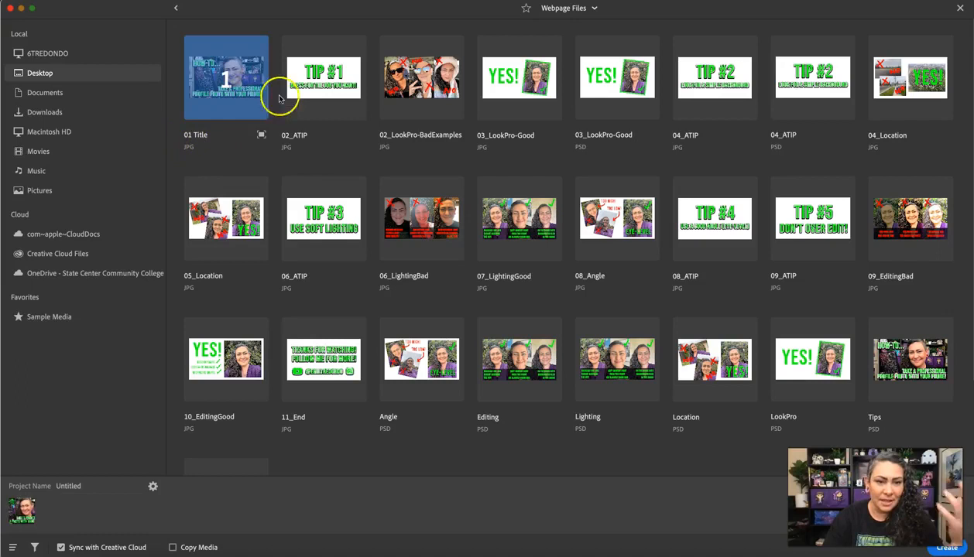
click(317, 92)
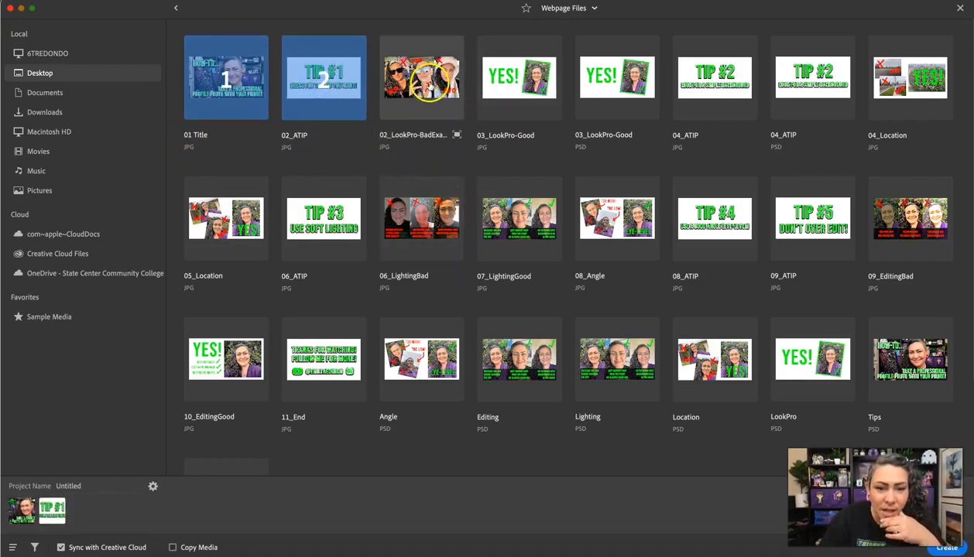
click(428, 85)
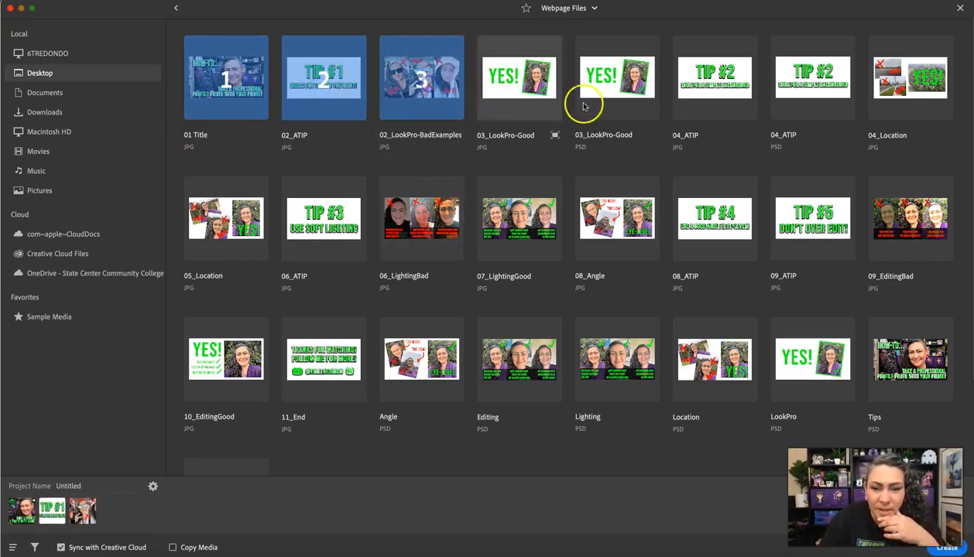
click(517, 92)
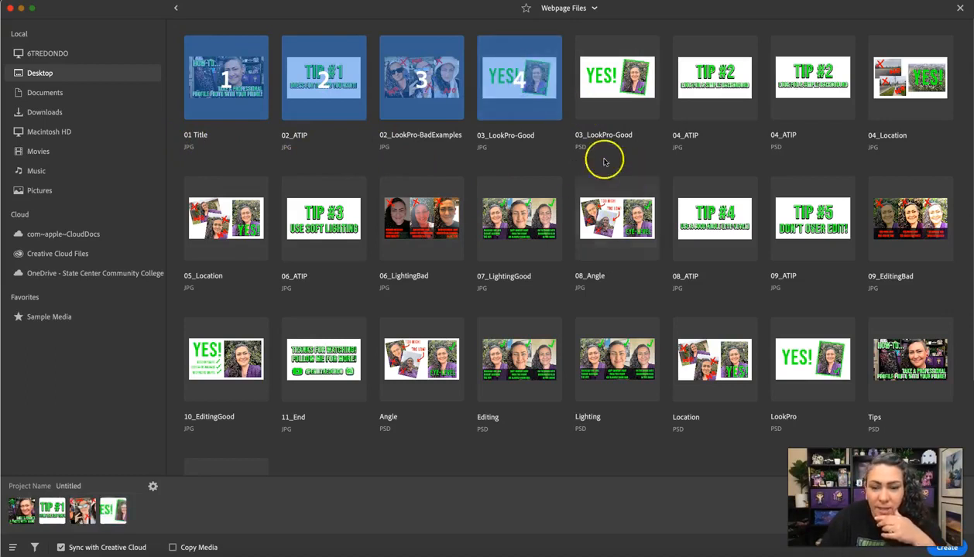
Add the JPG images 04_ATIP, 04_Location and 05_Location to the project media selection.
click(736, 90)
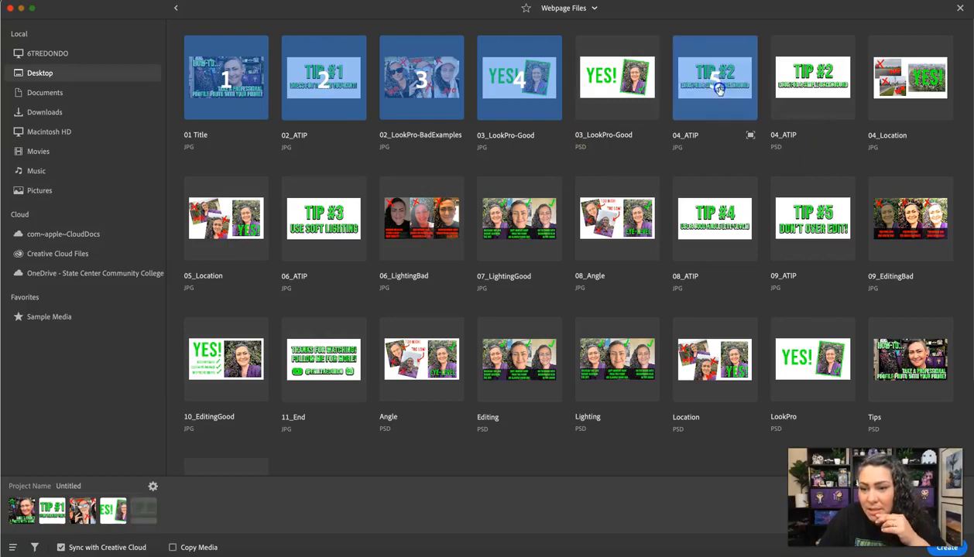
click(926, 87)
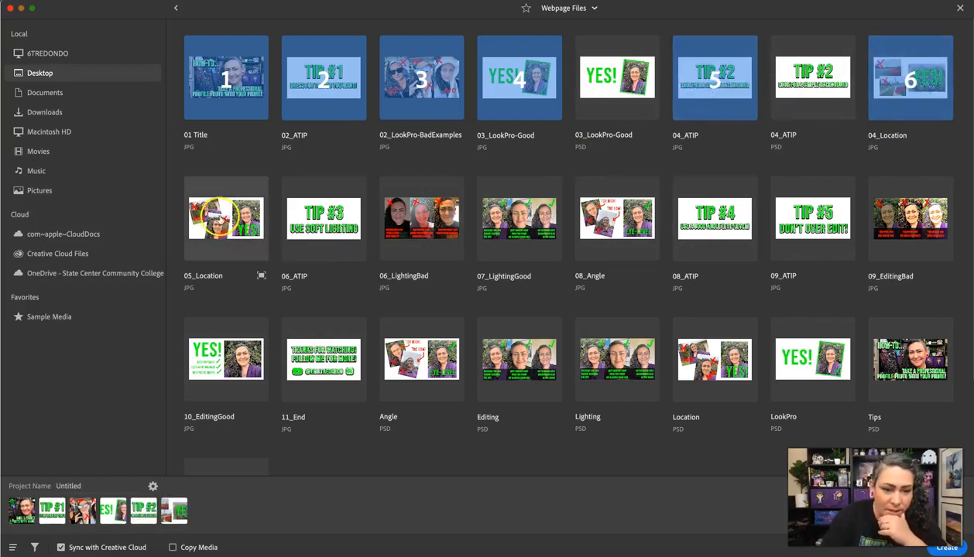
click(263, 225)
click(418, 220)
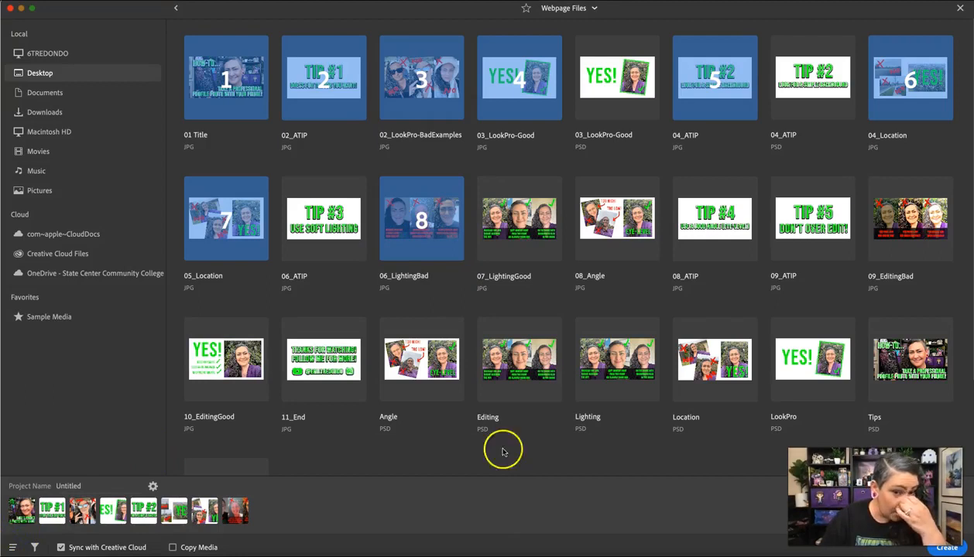
click(456, 278)
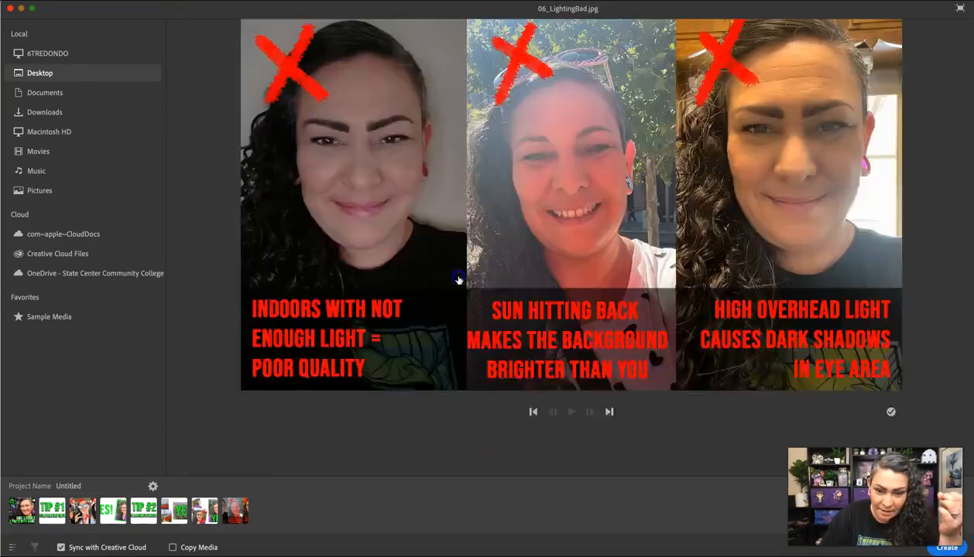
click(891, 414)
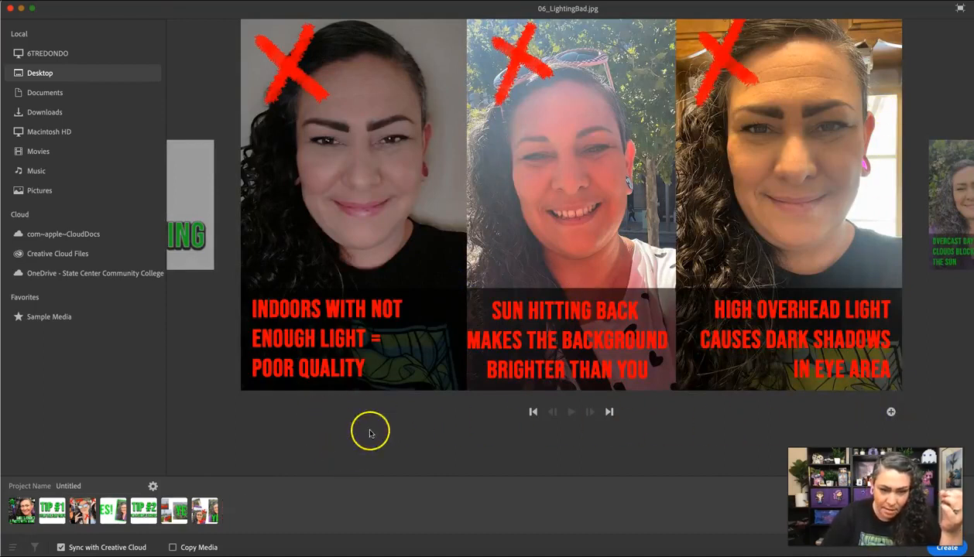
click(960, 9)
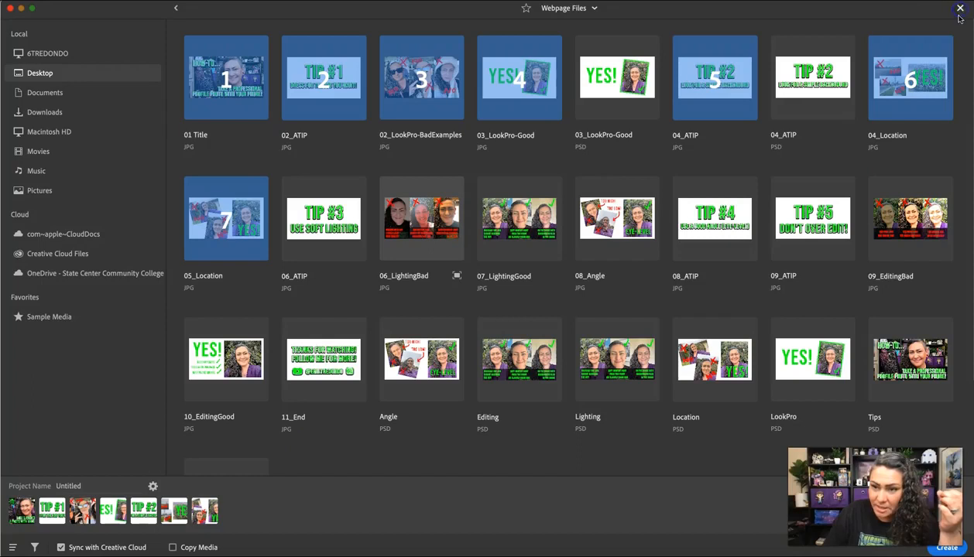
Add 06_ATIP, 06_LightingBad, 07_LightingGood, 08_ATIP and 08_Angle to the media selection in that order.
click(303, 232)
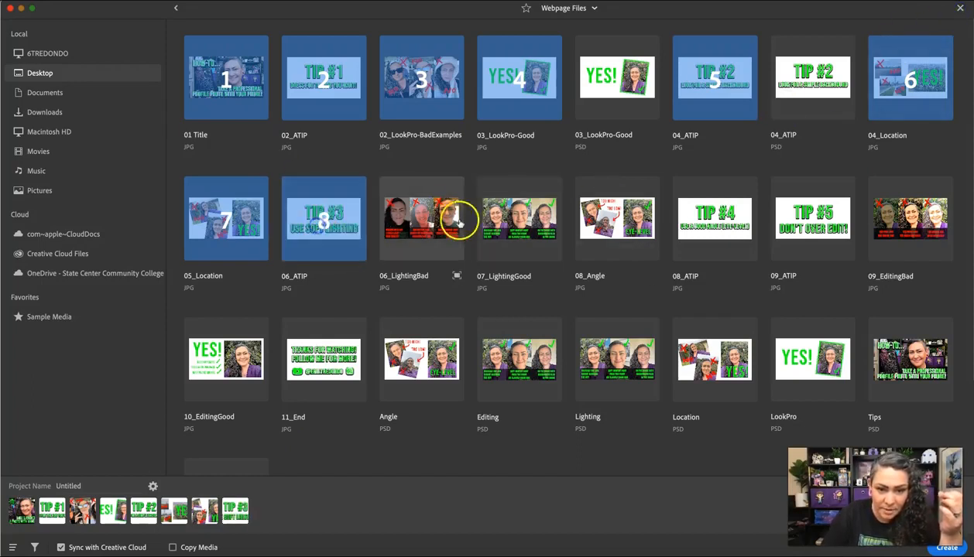
click(455, 221)
click(517, 221)
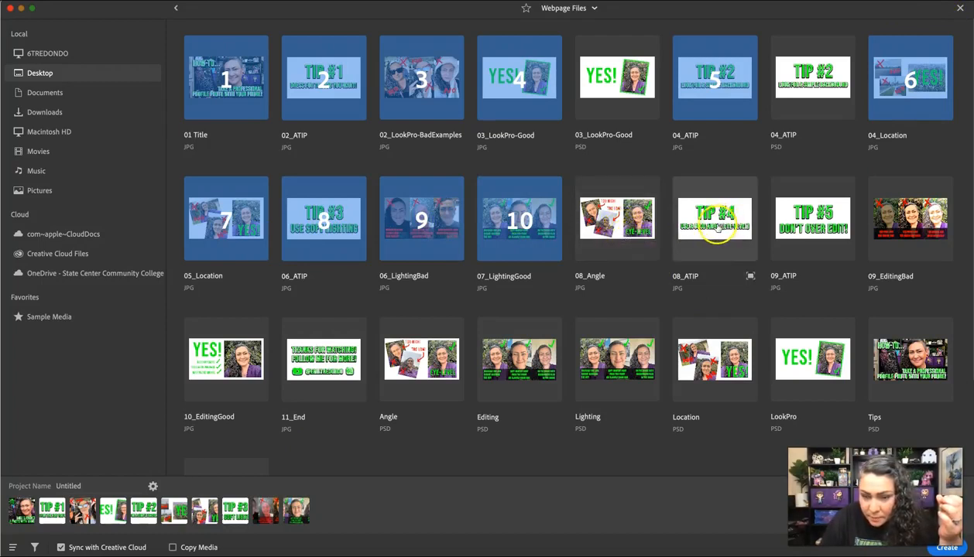
click(717, 225)
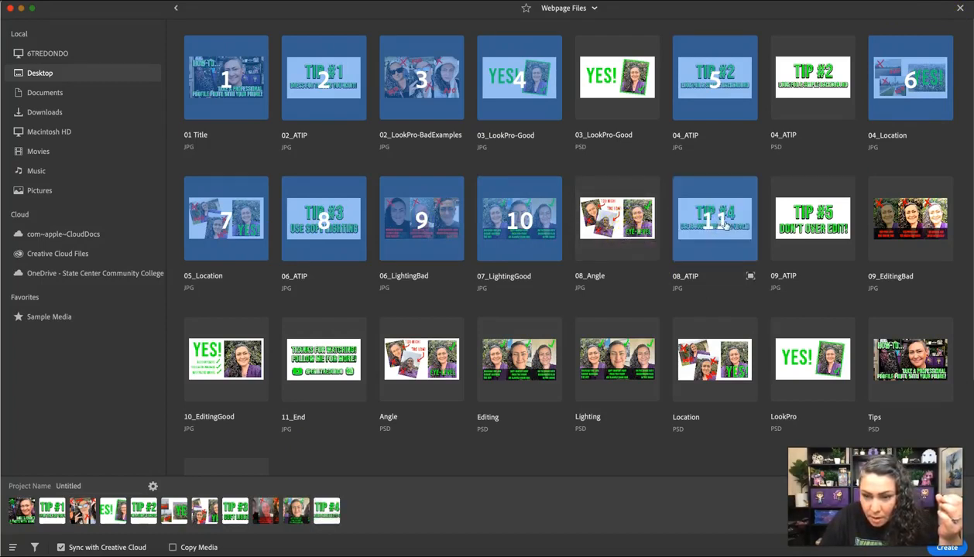
click(604, 232)
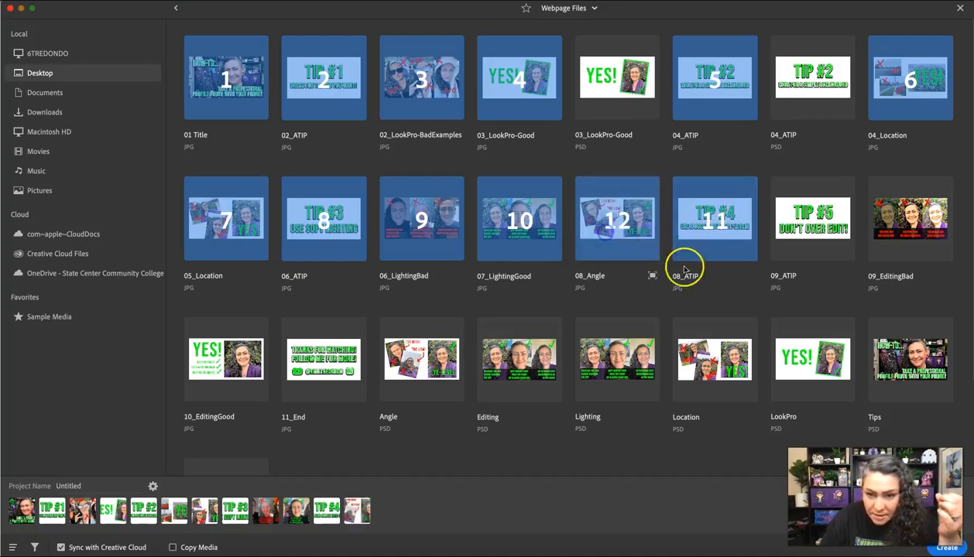
Add 09_ATIP, 09_EditingBad, 10_EditingGood and 11_End to the media selection in that order.
click(822, 229)
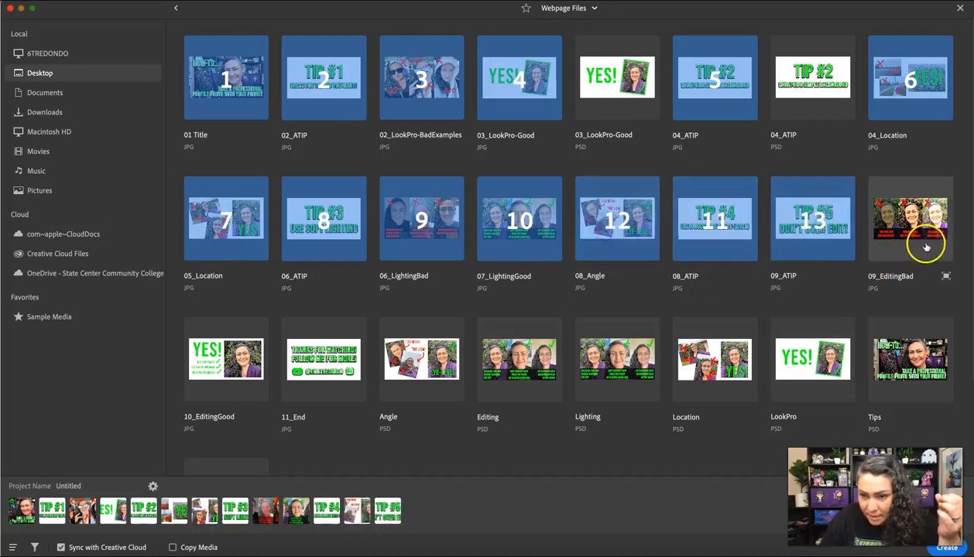
click(912, 248)
click(224, 357)
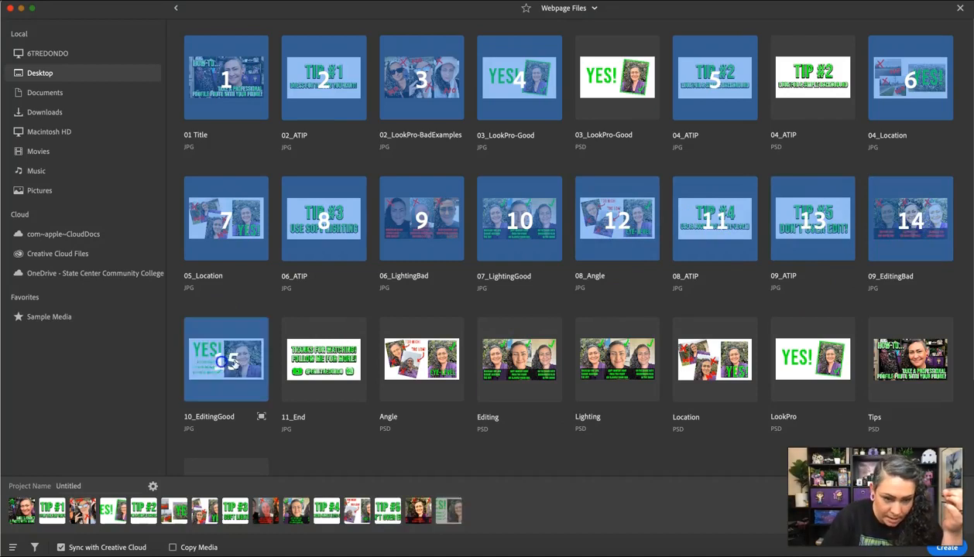
click(331, 362)
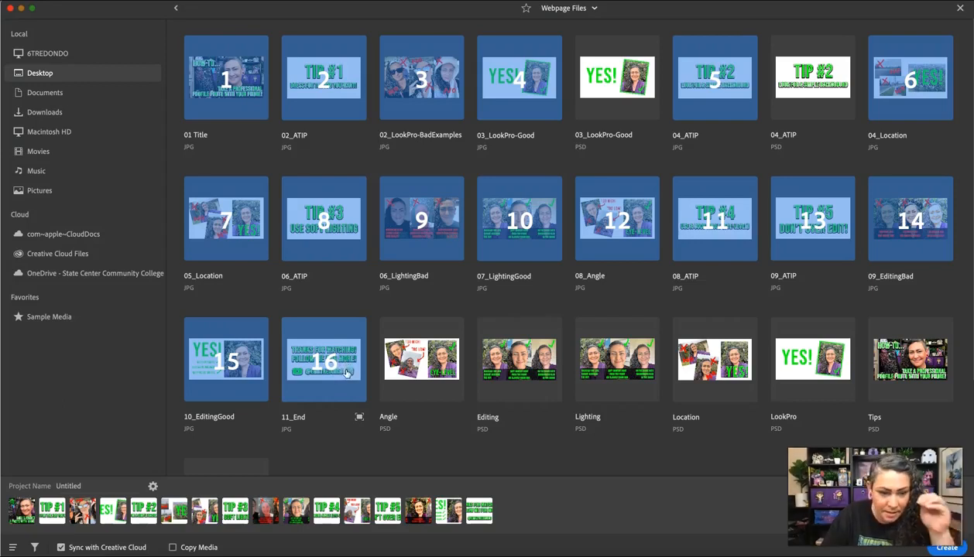
Add the RPReplay_Final video from the parent folder to the media selection and create the project.
click(178, 9)
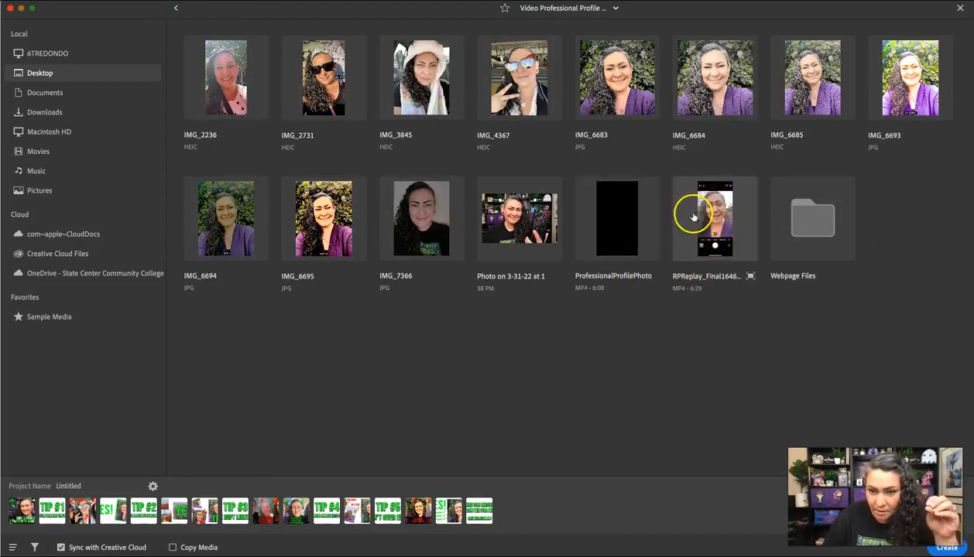
click(719, 220)
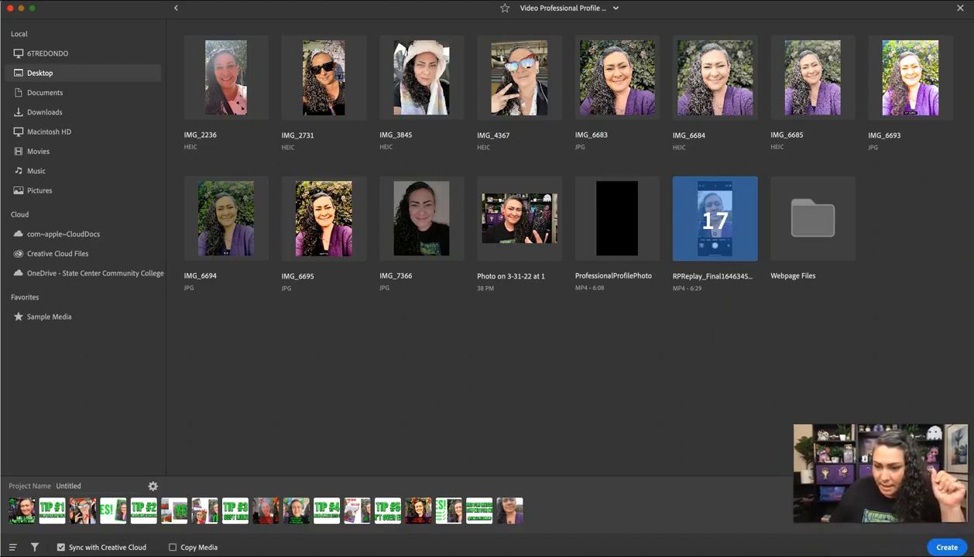
click(946, 547)
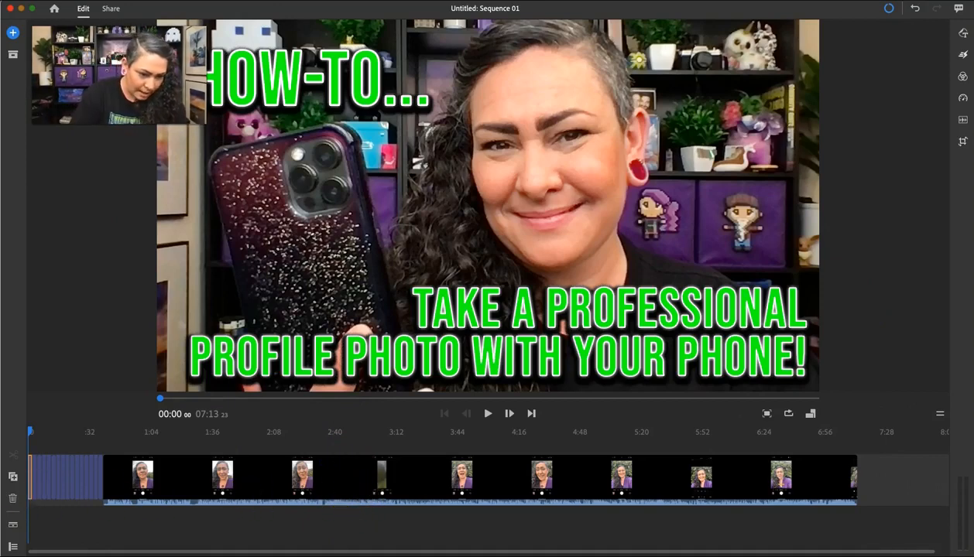
Show the timeline's track controls and separate the audio from the RPReplay_Final video clip.
click(11, 547)
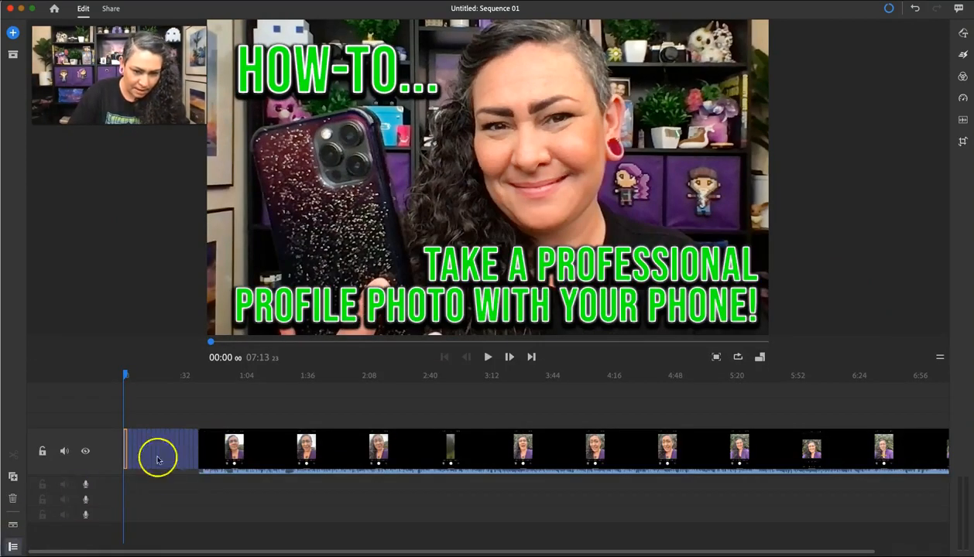
right_click(441, 450)
click(440, 467)
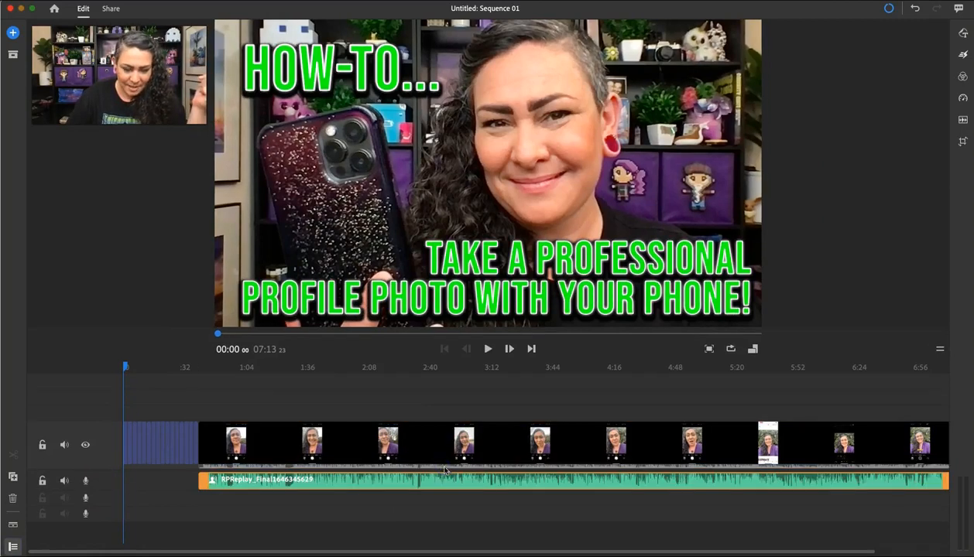
Move the detached RPReplay_Final audio earlier to start at about 7 seconds and delete its video clip from the timeline.
drag(436, 481, 375, 481)
click(523, 447)
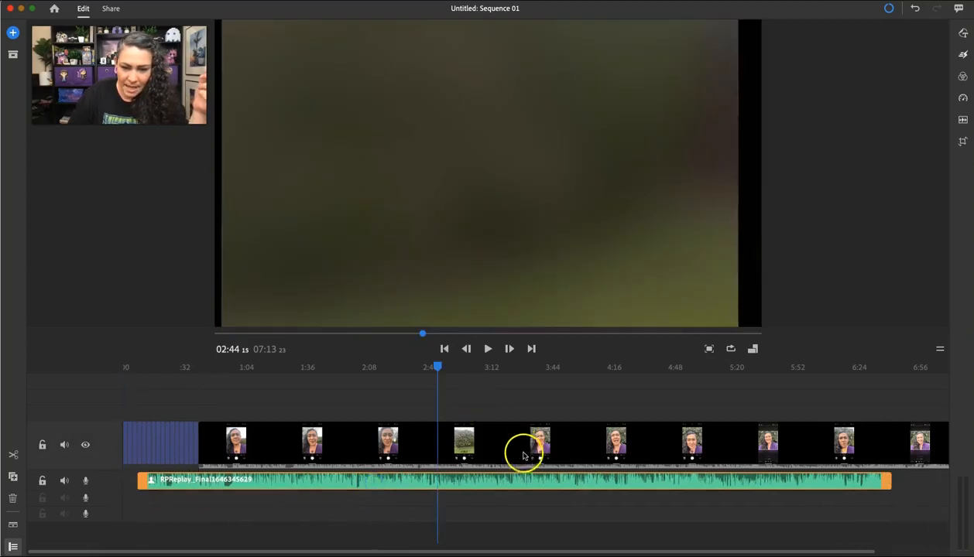
key(Delete)
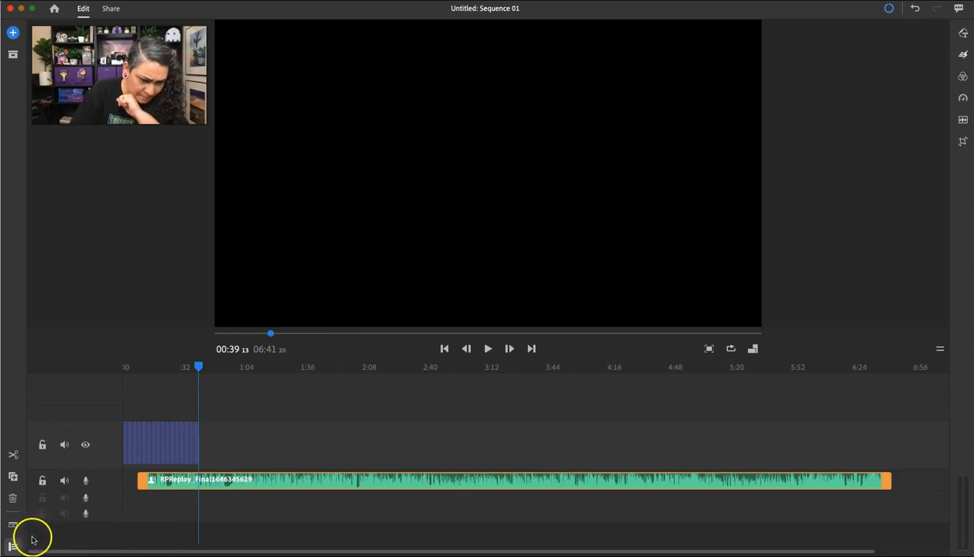
key(super+z)
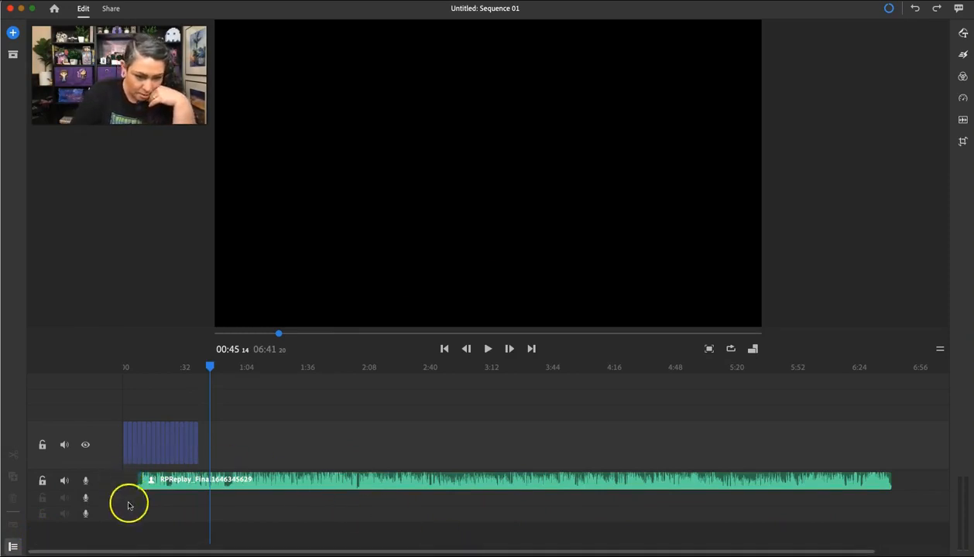
Record a voiceover of about 5 seconds on the first audio track, starting at 00:00 12 over the title image.
drag(868, 550, 89, 548)
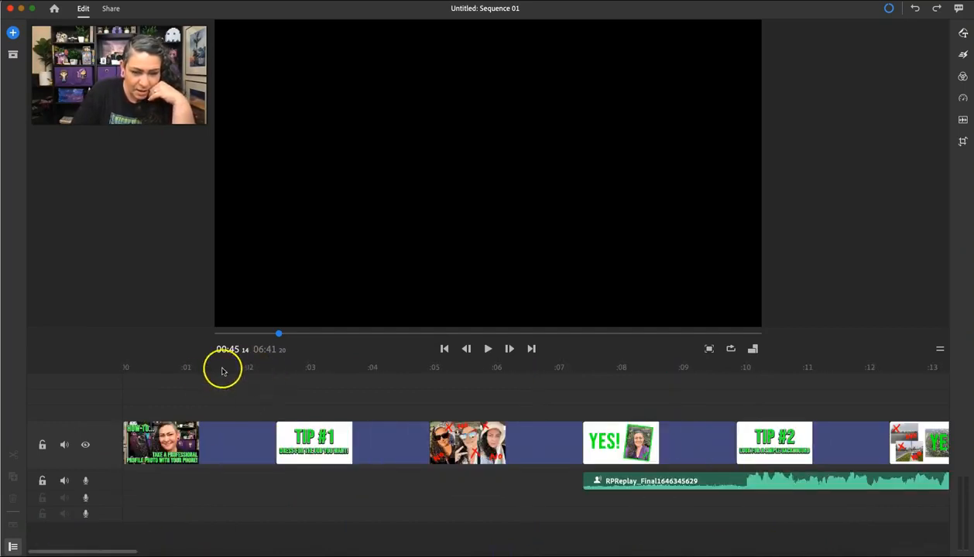
click(134, 384)
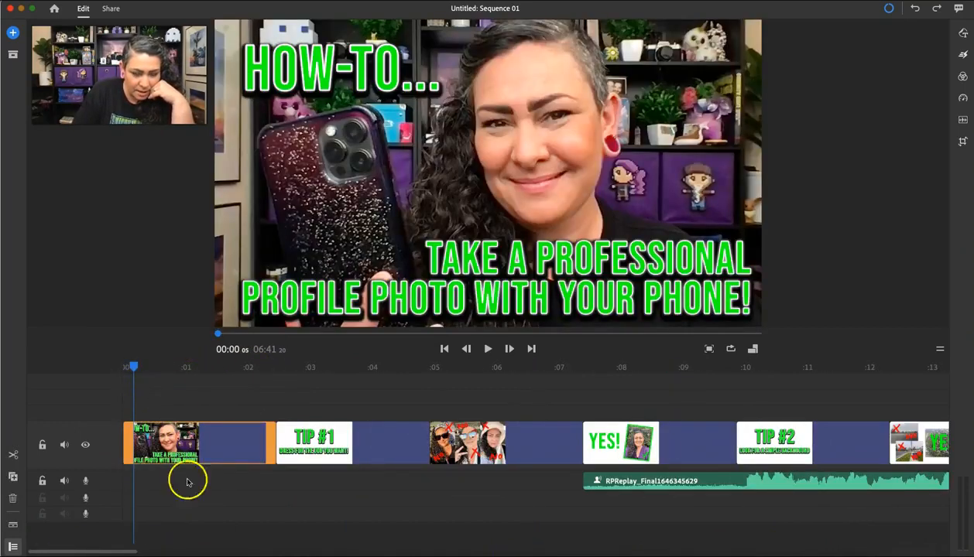
drag(142, 366, 148, 366)
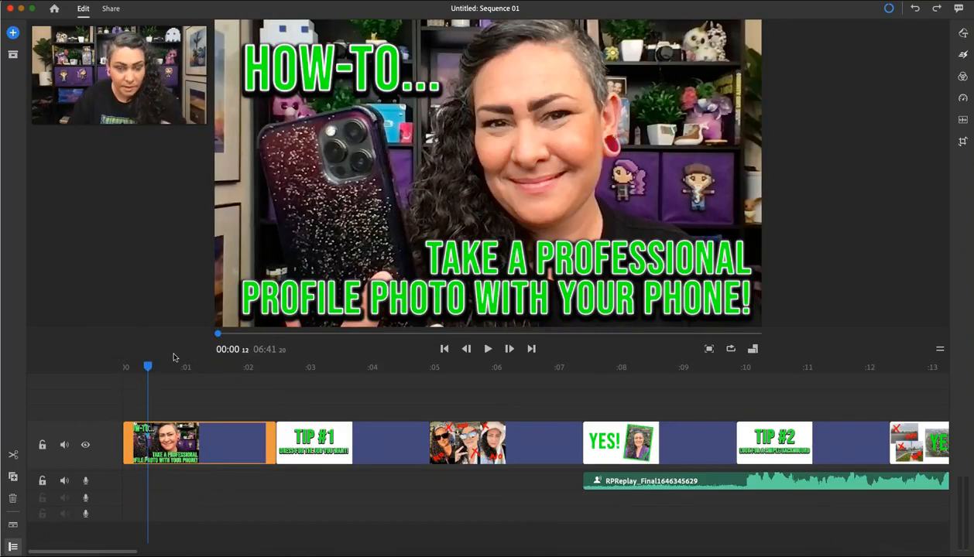
click(86, 482)
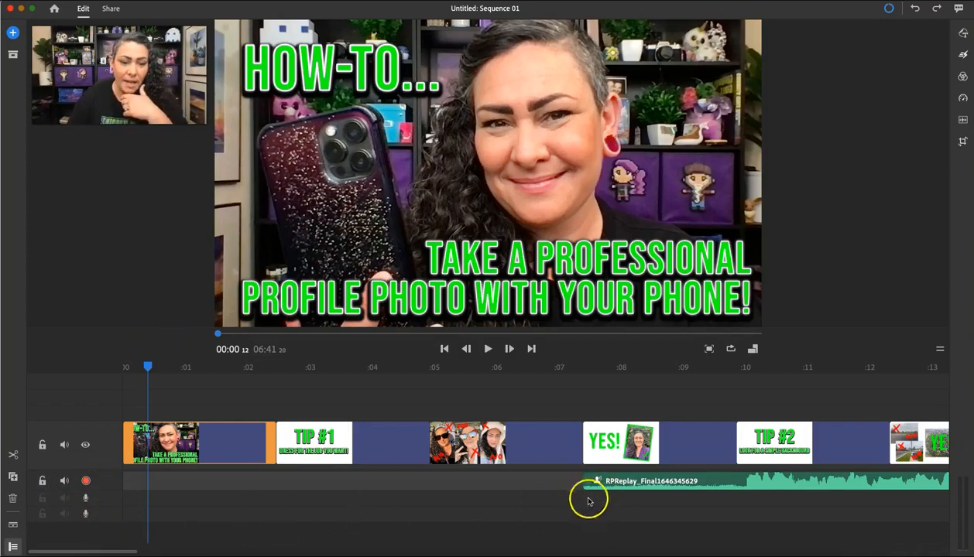
click(86, 482)
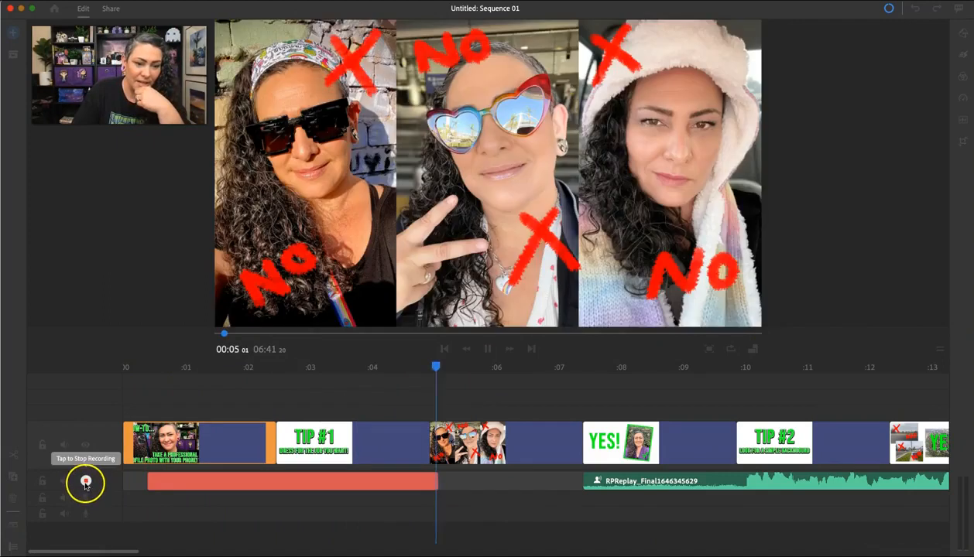
click(86, 483)
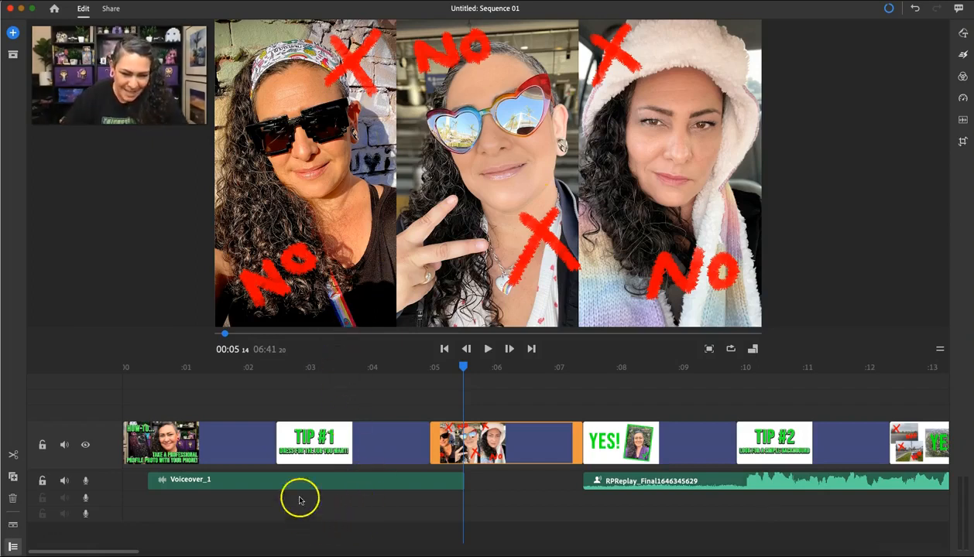
Delete the recorded voiceover clip from the first audio track.
click(317, 481)
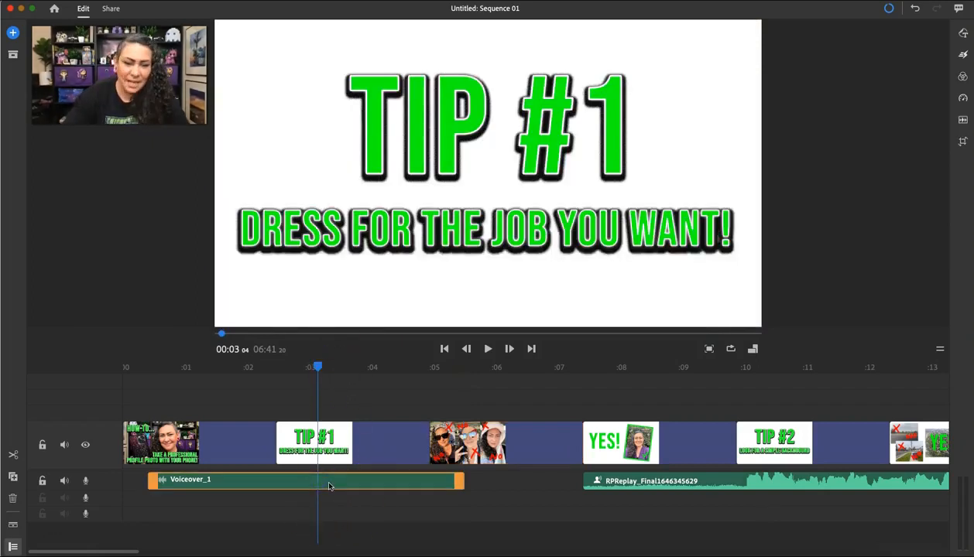
key(Delete)
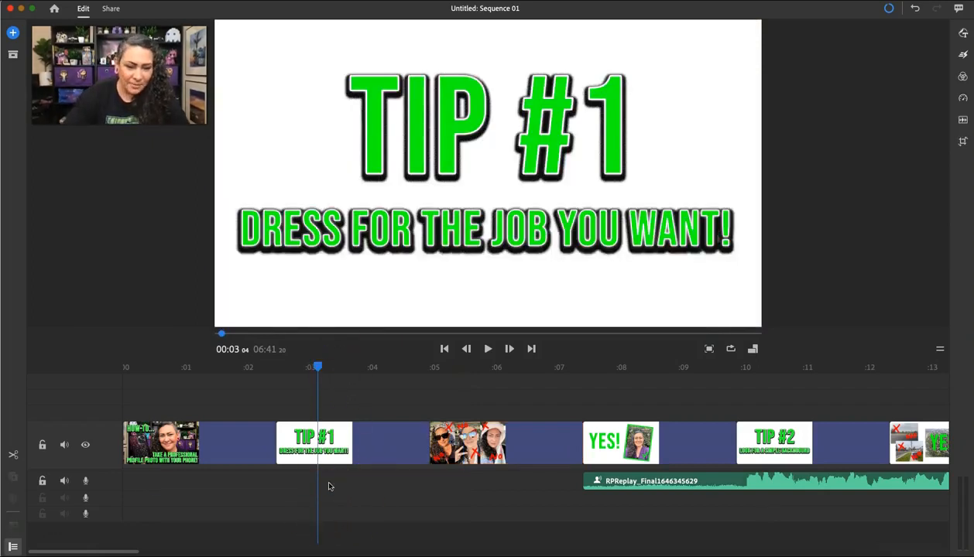
Delete the RPReplay_Final audio clip from the first audio track.
click(696, 486)
key(Delete)
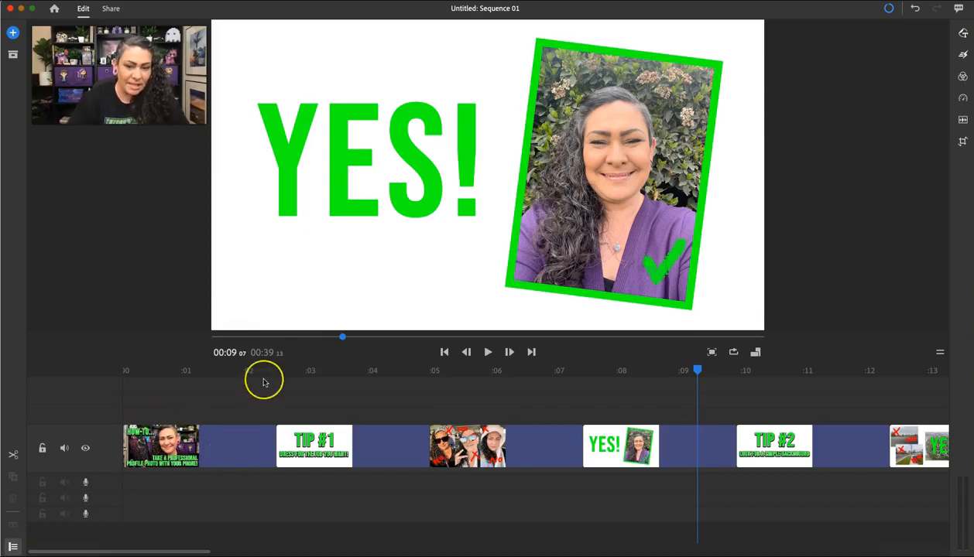
drag(120, 549, 397, 539)
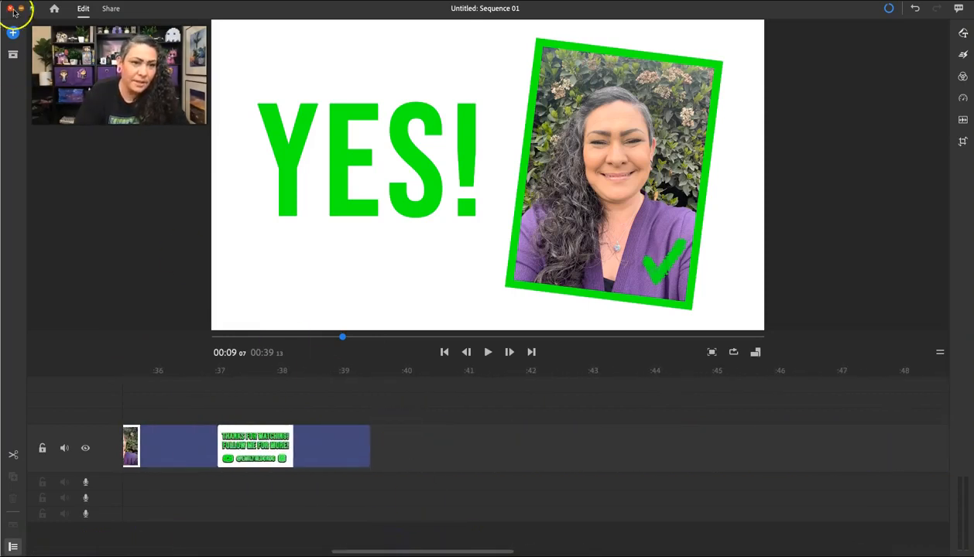
Add the ProfessionalProfileP… MP4 video from the media browser to the timeline after the YES! image.
click(13, 32)
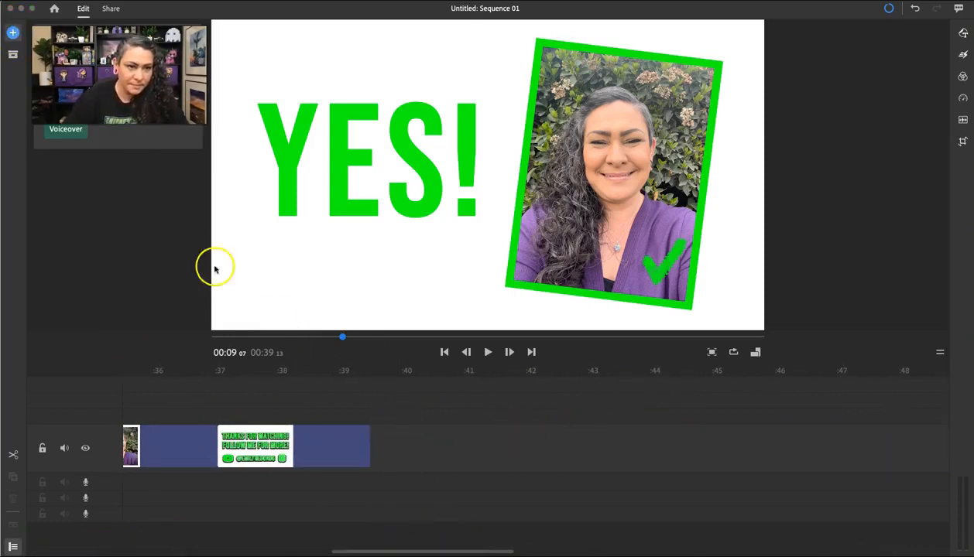
click(66, 48)
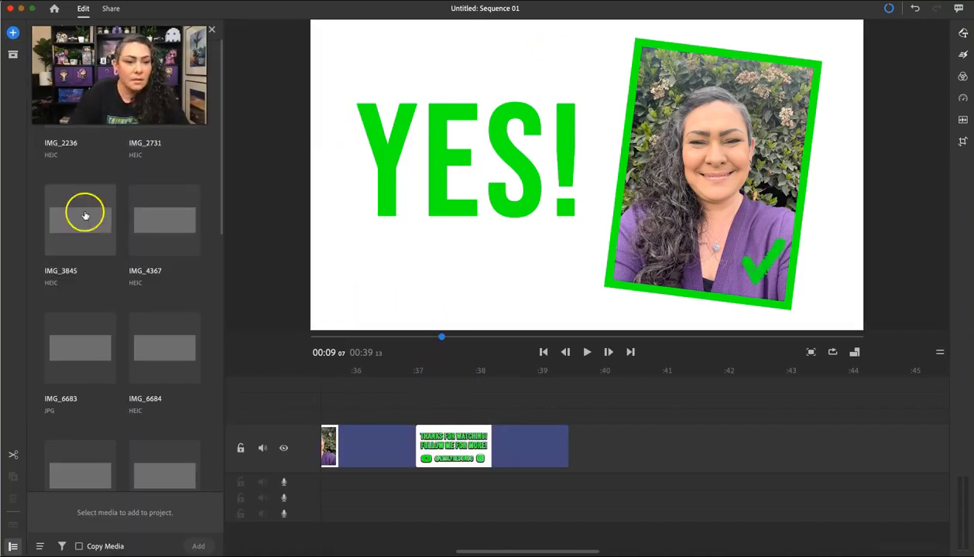
drag(218, 213, 233, 494)
click(76, 283)
click(198, 546)
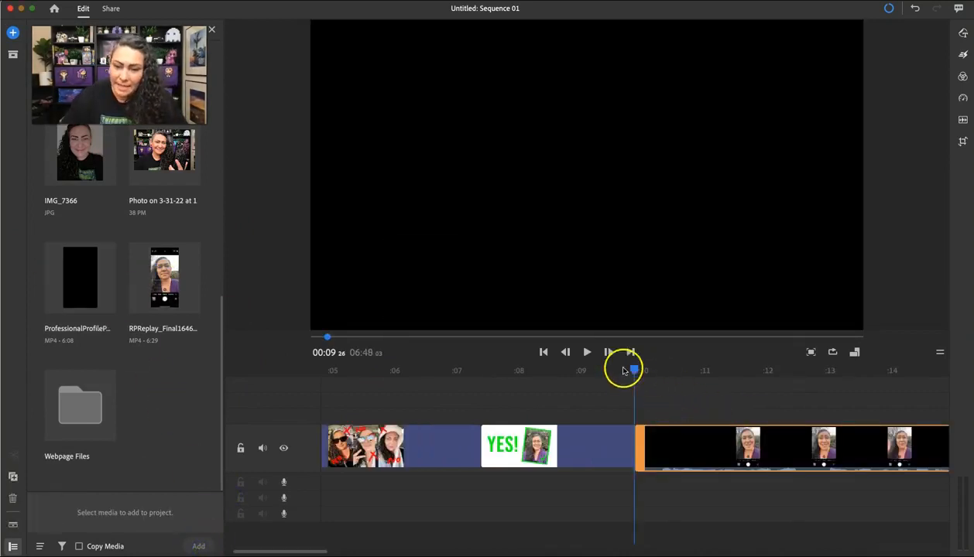
Scale the added portrait video down in the frame to about a third of the frame's width, working from its picture at 00:12 02.
drag(634, 370, 781, 386)
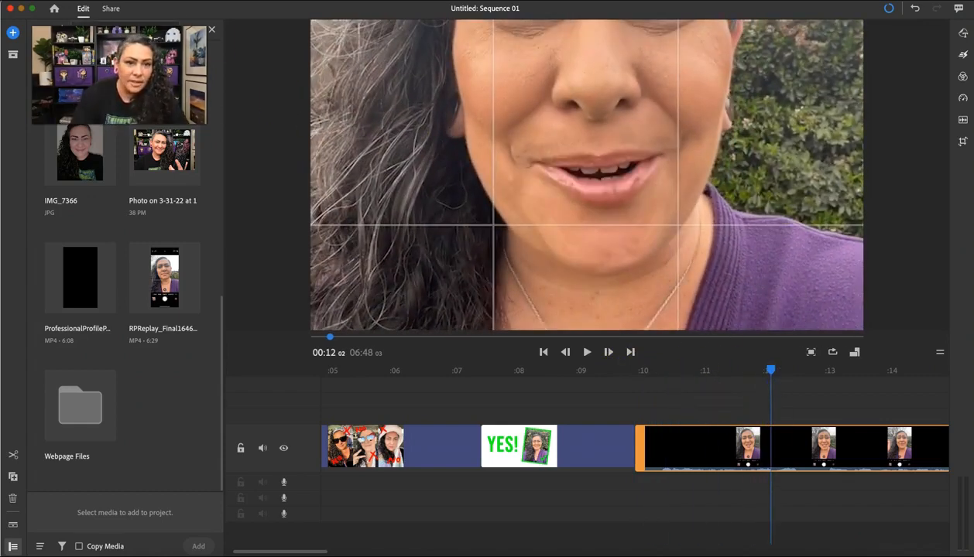
click(211, 30)
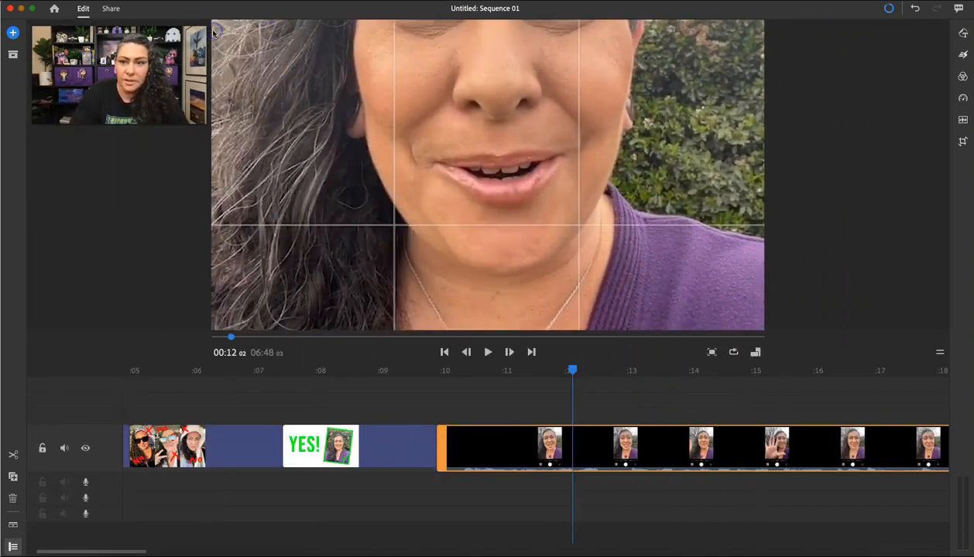
click(963, 54)
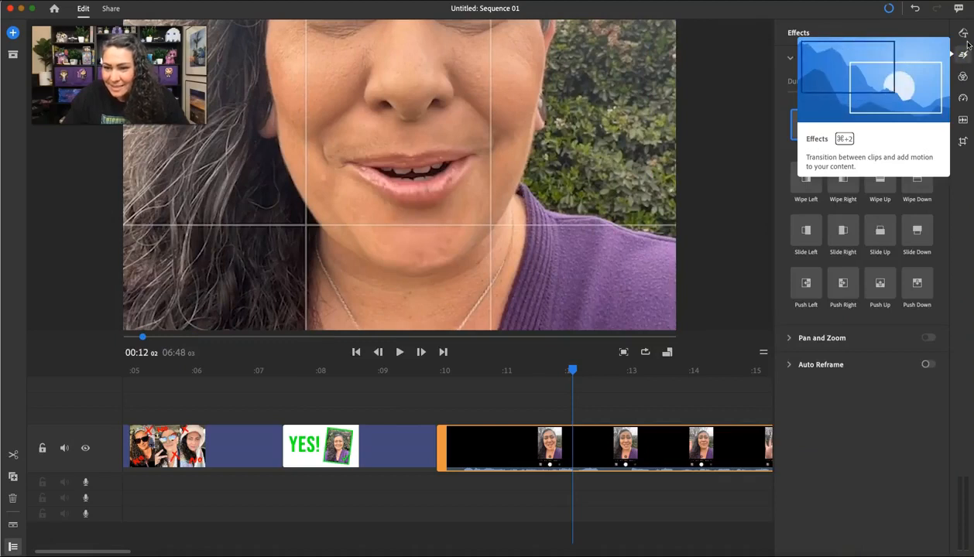
click(962, 79)
click(613, 187)
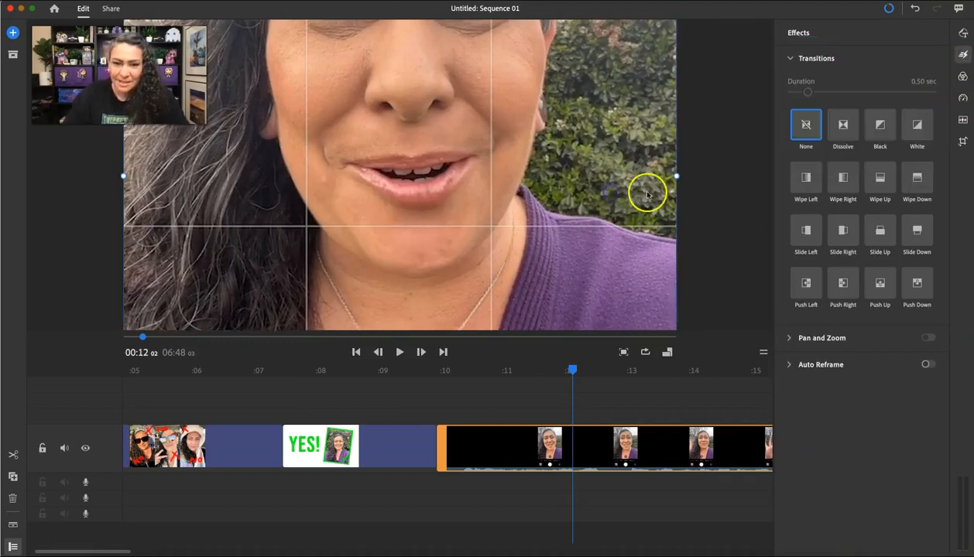
drag(676, 175, 497, 144)
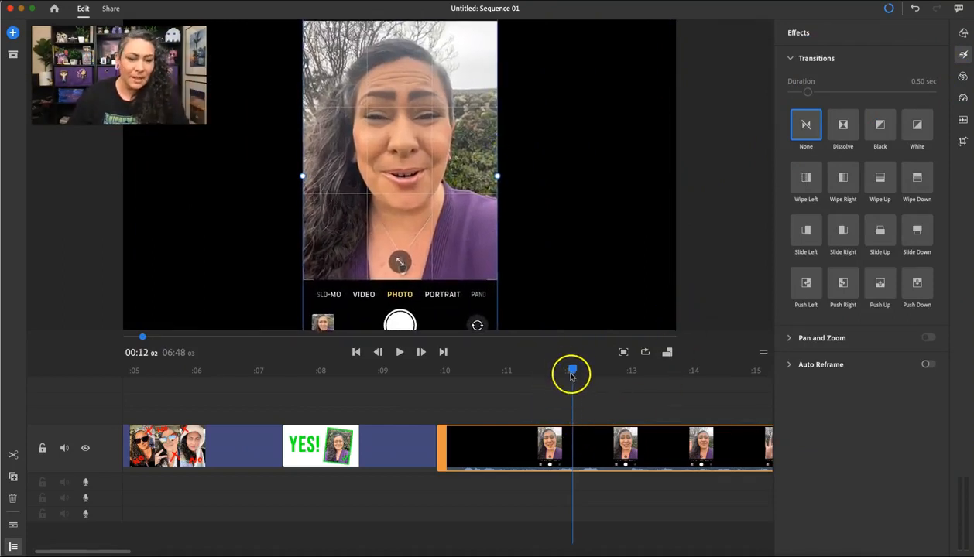
Split the portrait video at 00:12 02 and move its first piece up to the track above, starting at about 9 seconds.
click(13, 456)
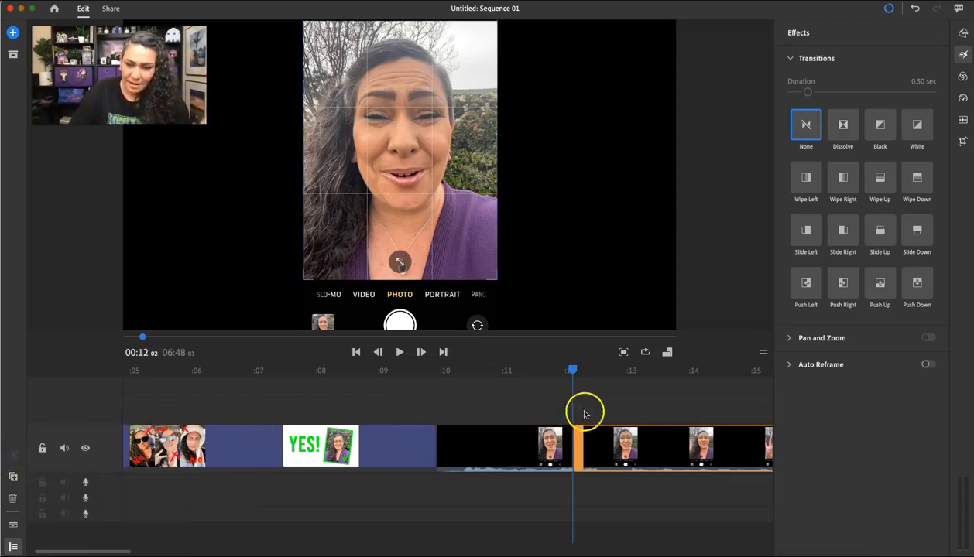
drag(526, 450, 456, 399)
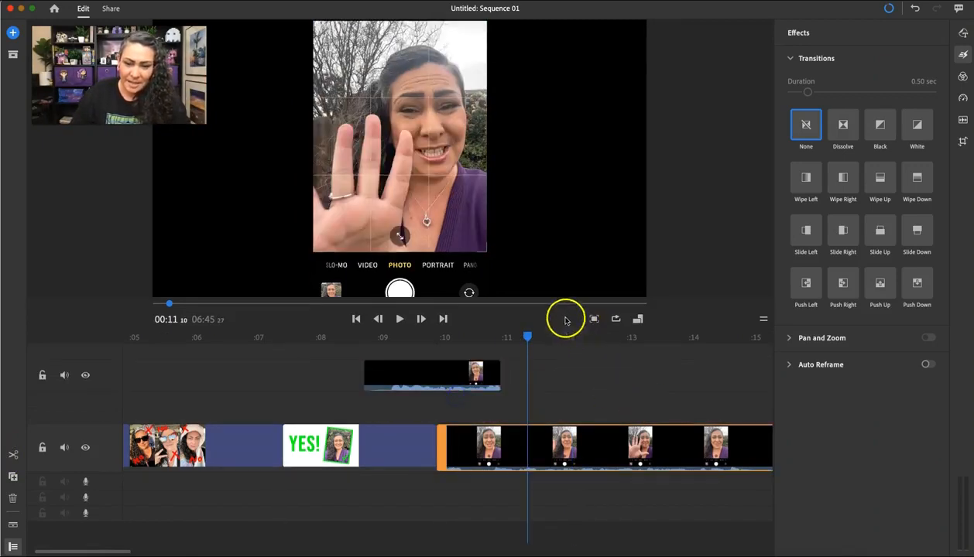
Split the portrait video on the main track at 00:11 23 and delete the piece before the cut.
click(549, 364)
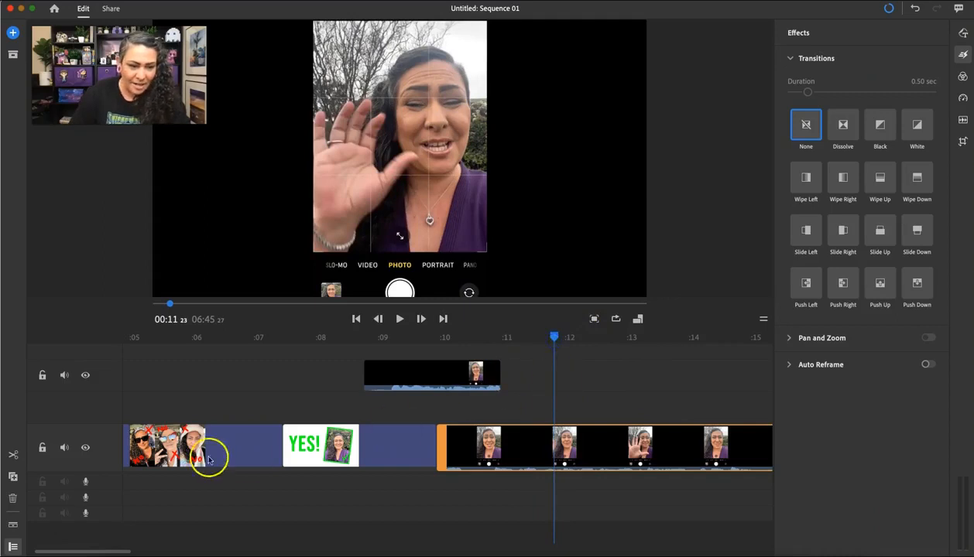
click(13, 454)
click(510, 464)
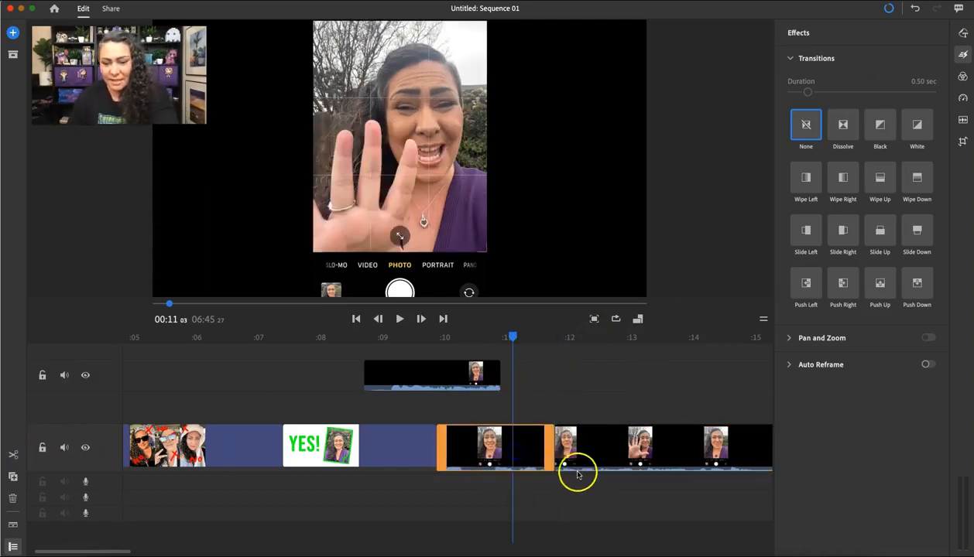
key(Delete)
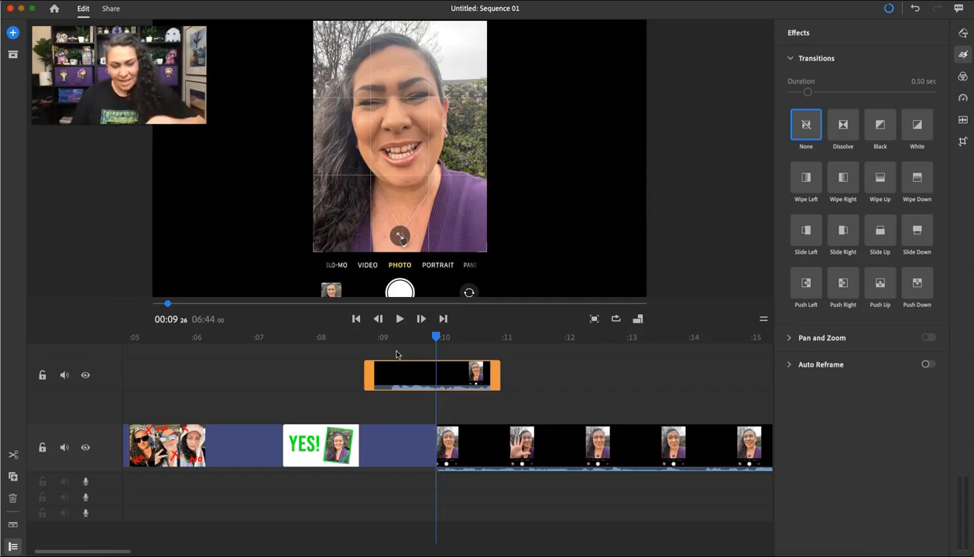
Remove the upper-track piece and the rest of the portrait video from the timeline, and return the playhead to the start.
drag(437, 355, 447, 345)
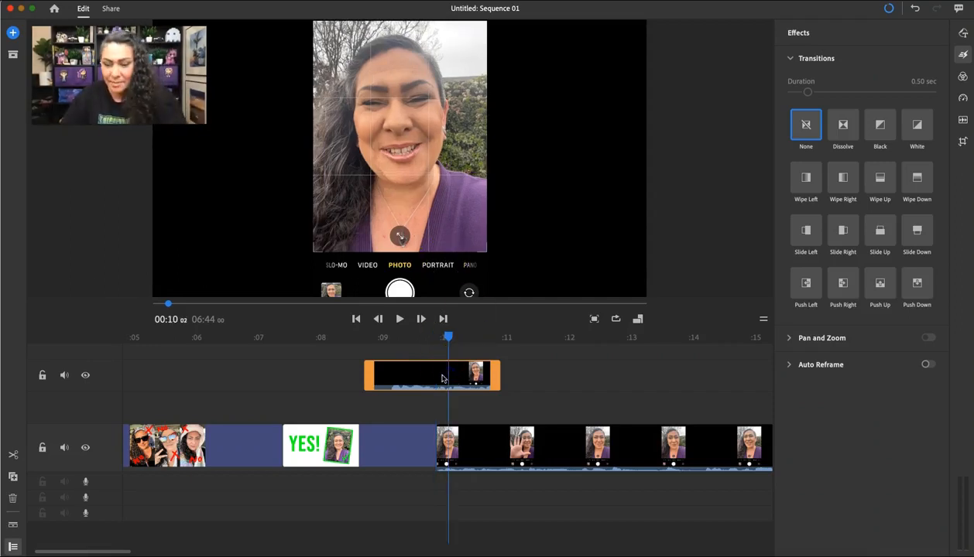
key(Delete)
click(503, 453)
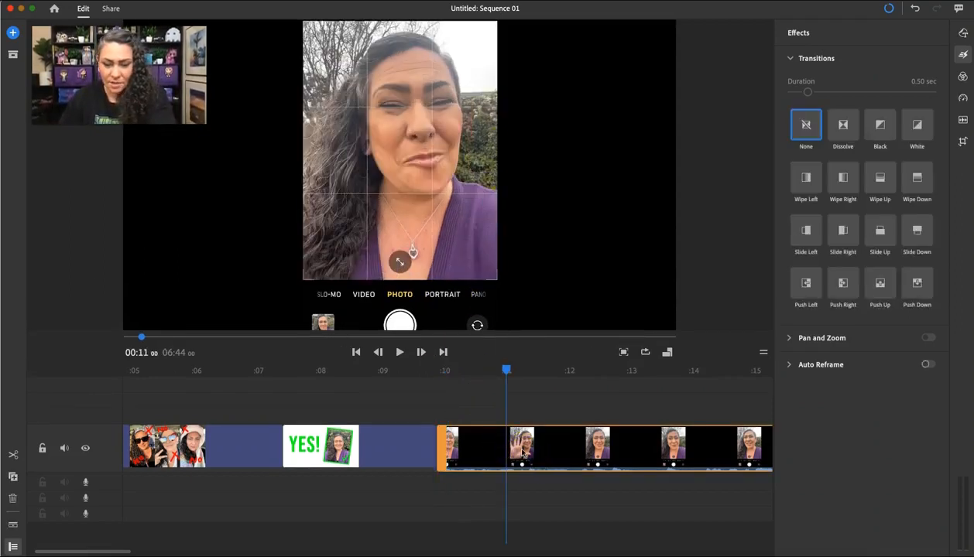
key(ctrl+z)
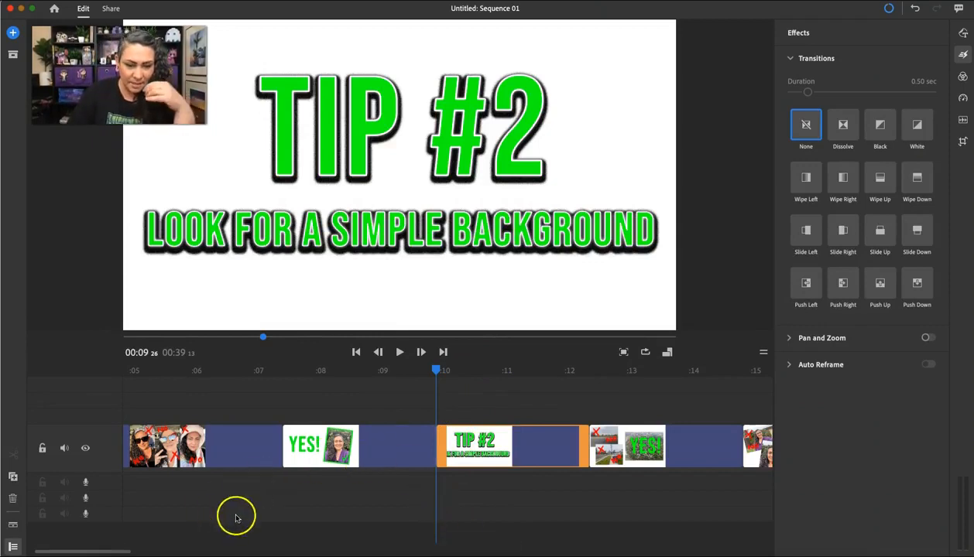
drag(435, 368, 69, 362)
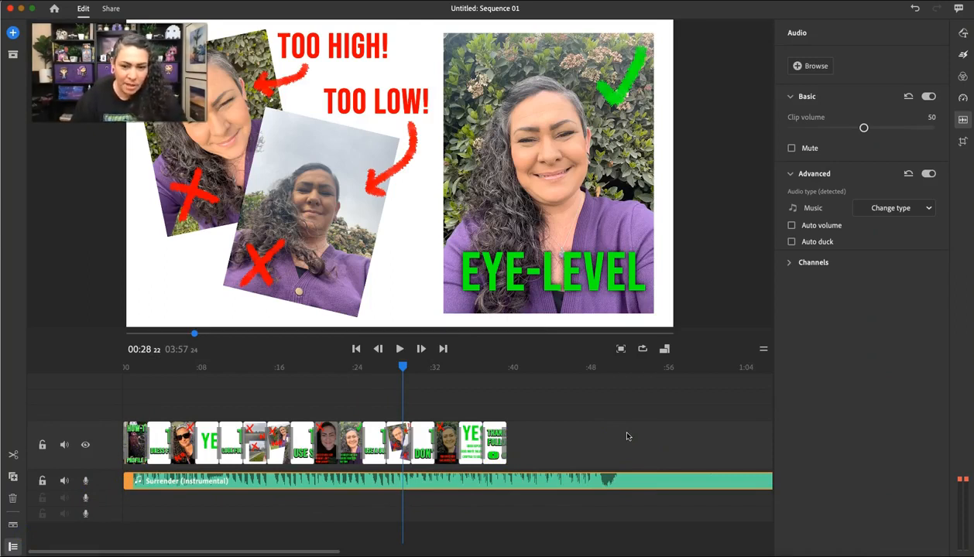
Play back the sequence from 00:14 for a few seconds to listen to the Surrender (Instrumental) music.
click(528, 384)
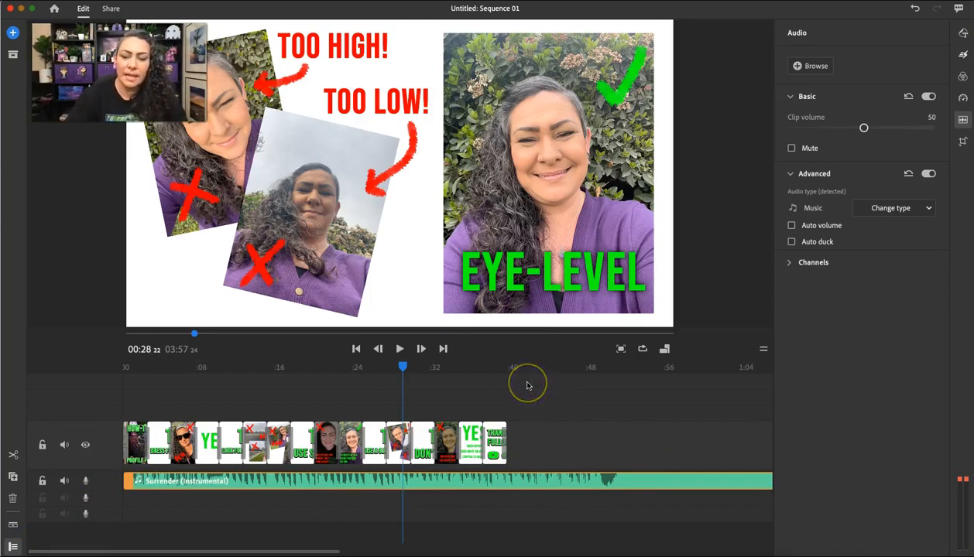
key(XF86AudioRaiseVolume)
key(XF86AudioLowerVolume)
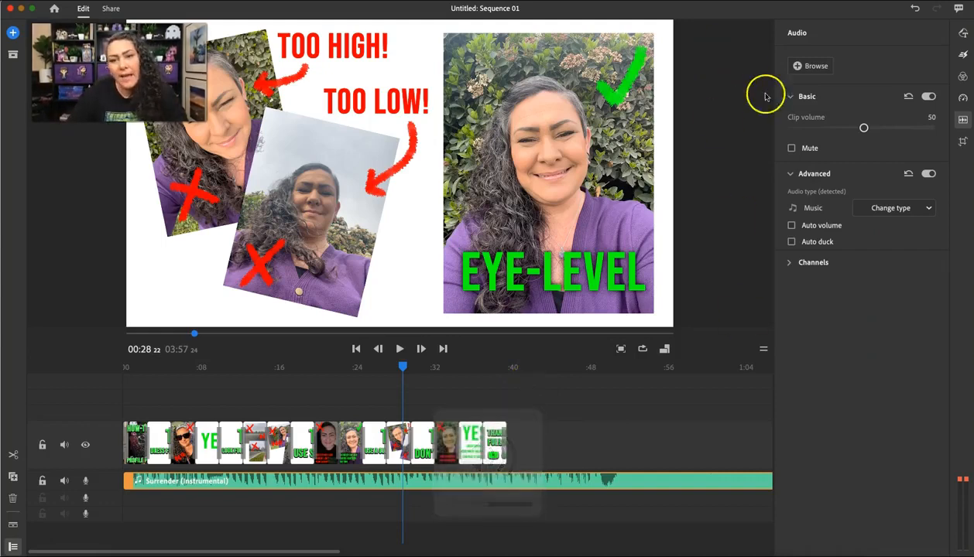
drag(402, 365, 260, 366)
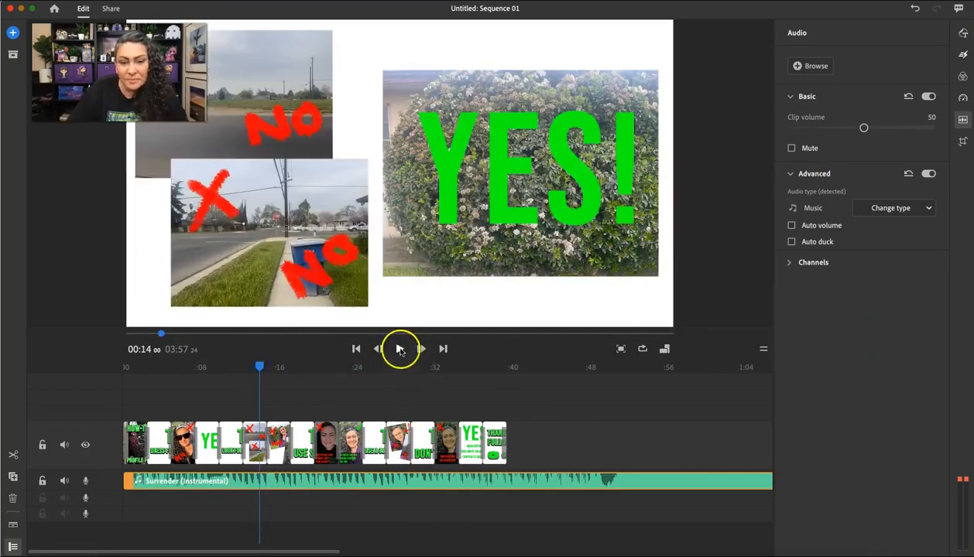
click(400, 349)
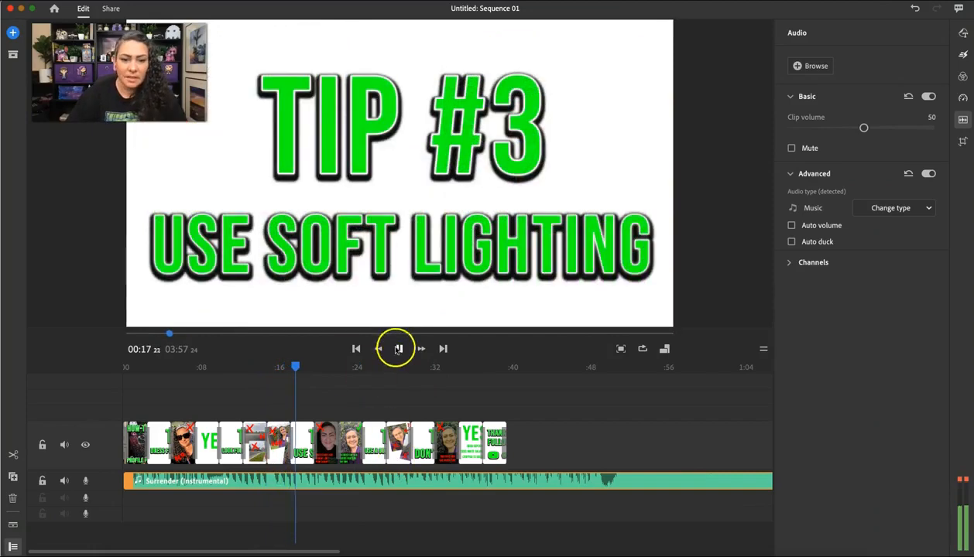
click(398, 349)
Try the Surrender (Instrumental) clip at volumes 85 and 15, playing back a short stretch at each level.
drag(863, 127, 913, 128)
click(399, 350)
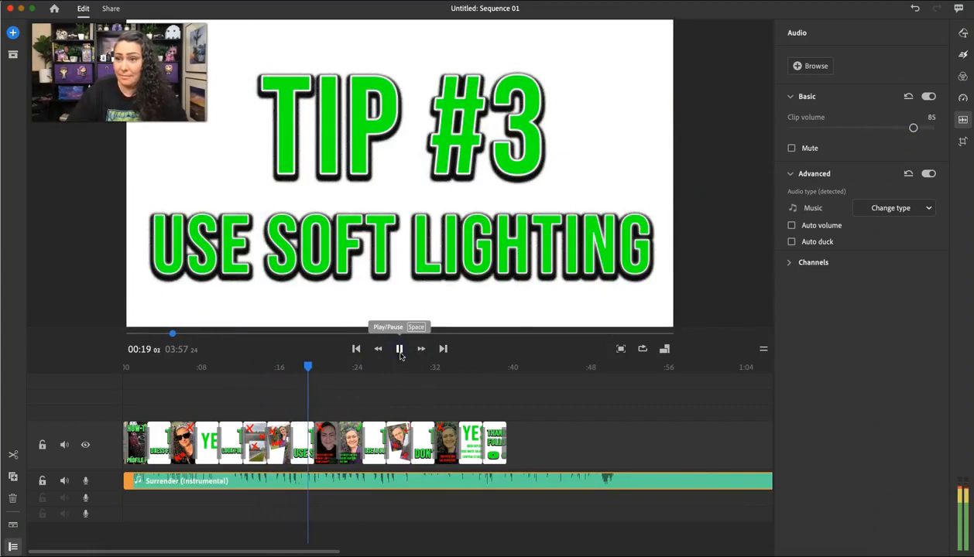
click(803, 127)
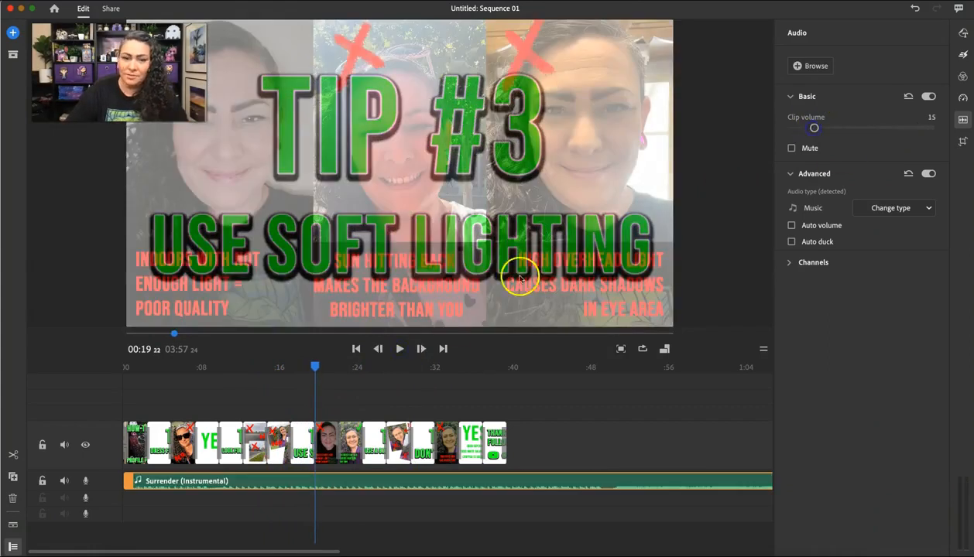
click(399, 348)
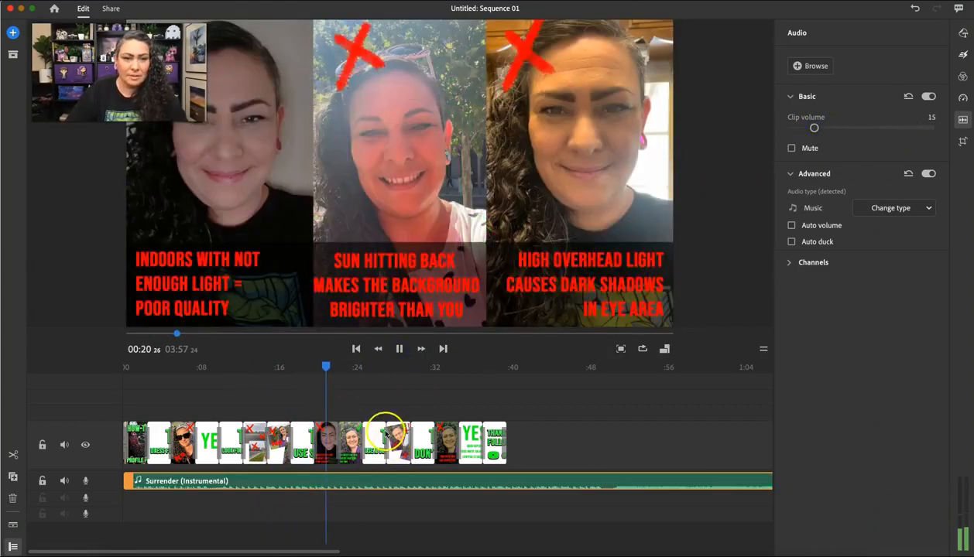
click(399, 350)
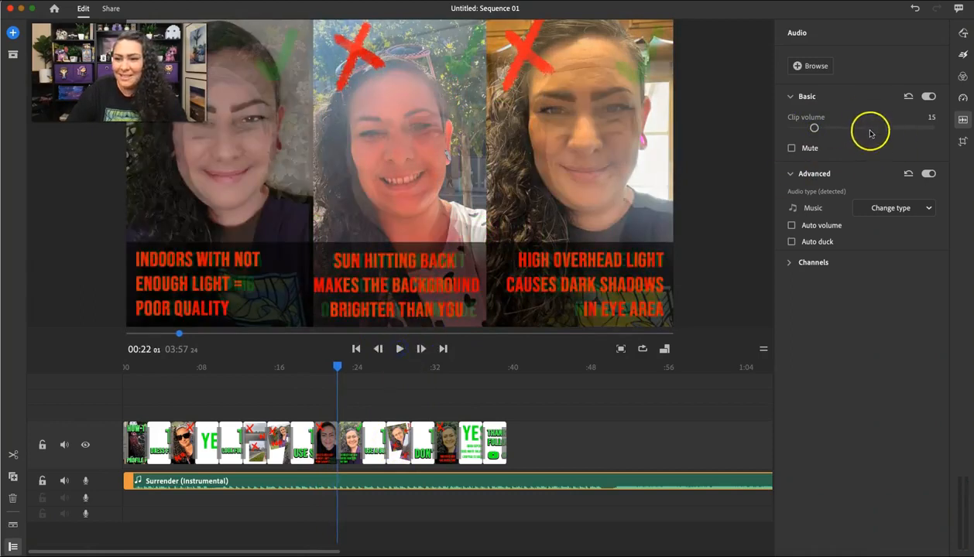
Set the Surrender (Instrumental) clip volume to 54 and play the sequence from the start through the title image.
click(870, 128)
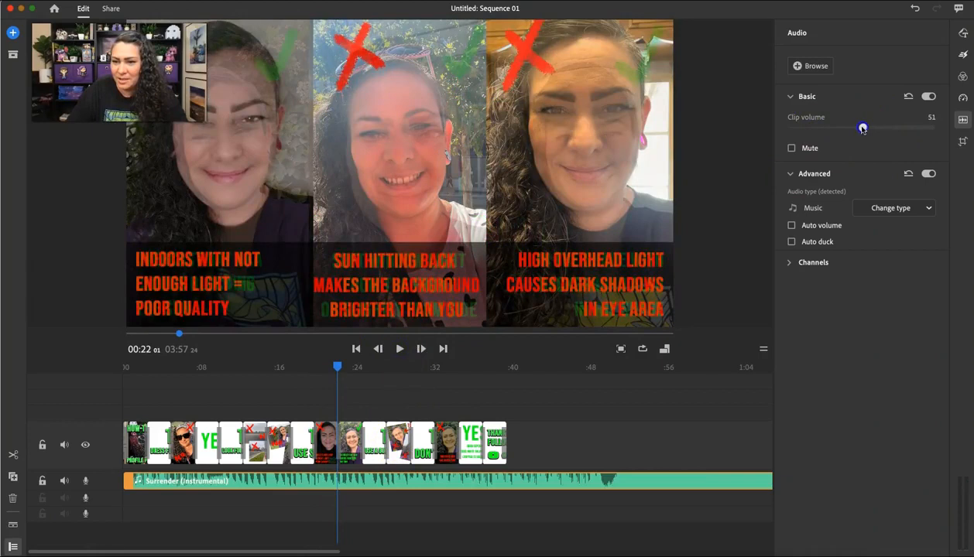
click(367, 329)
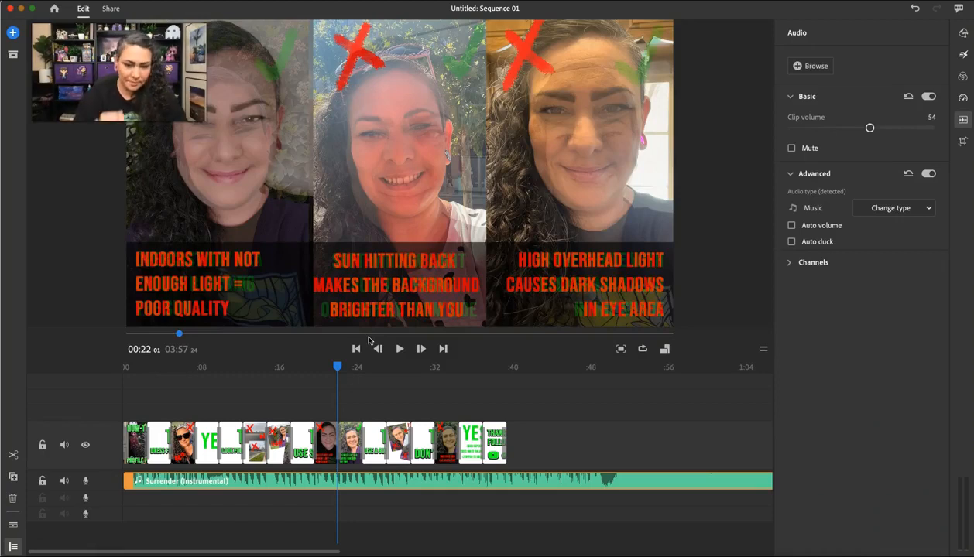
click(280, 373)
drag(260, 379, 85, 388)
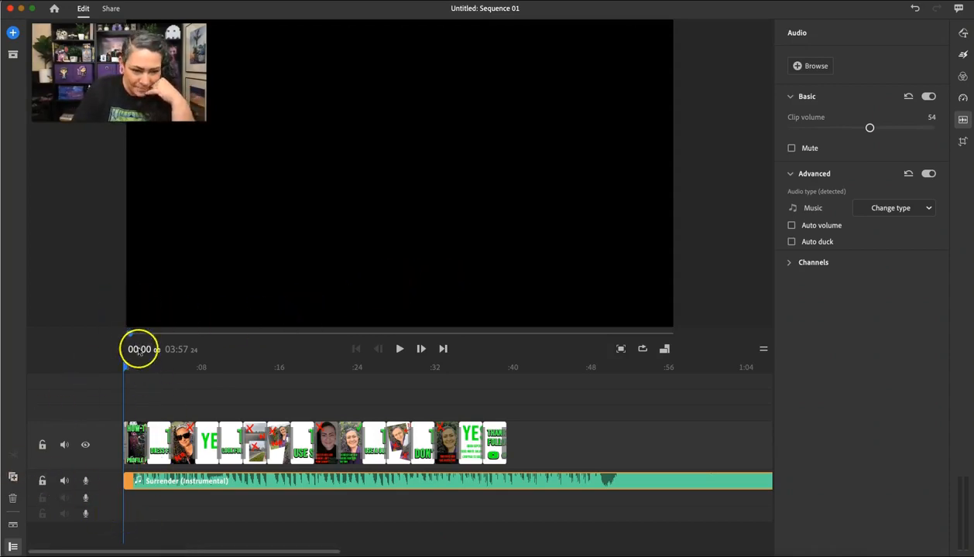
click(398, 349)
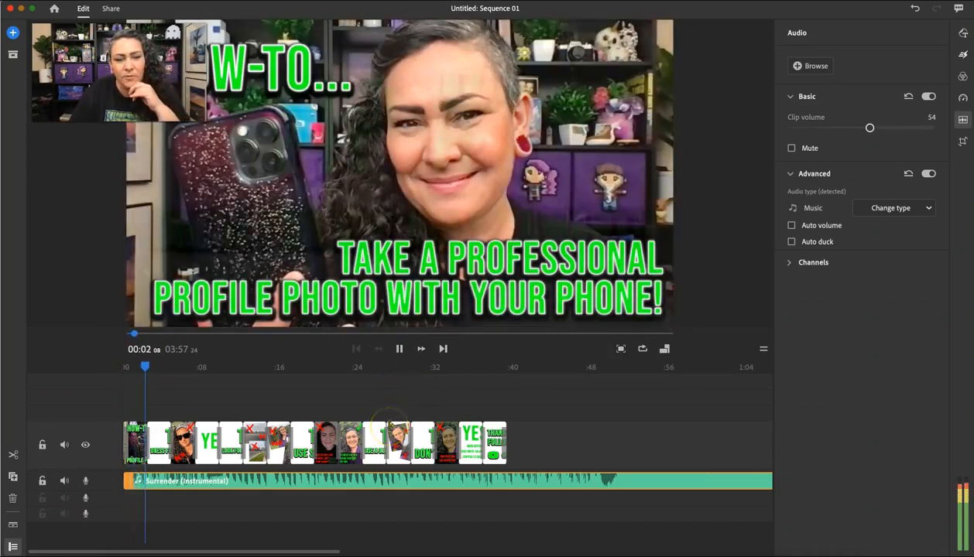
click(399, 349)
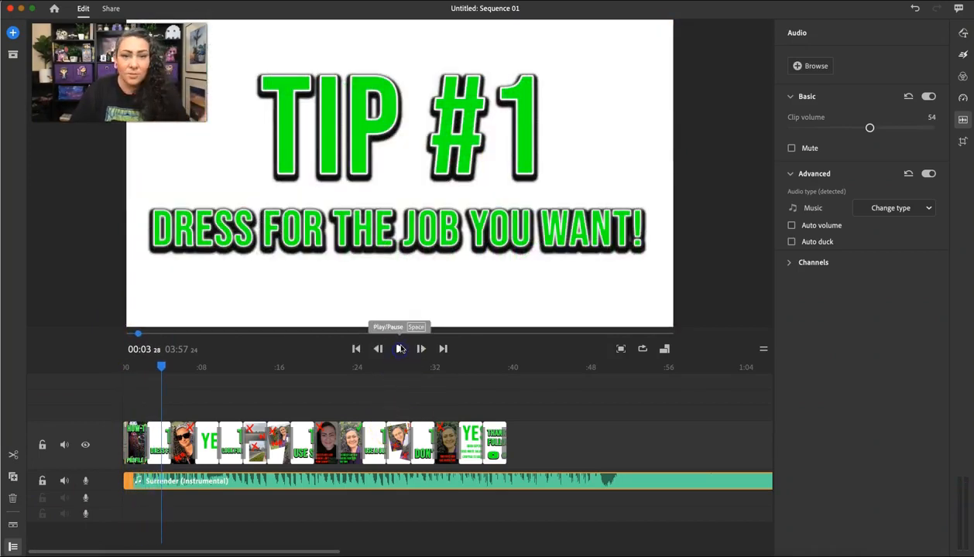
Lengthen the opening title image to about 3.7 seconds and play the sequence from the start to check its timing.
click(135, 439)
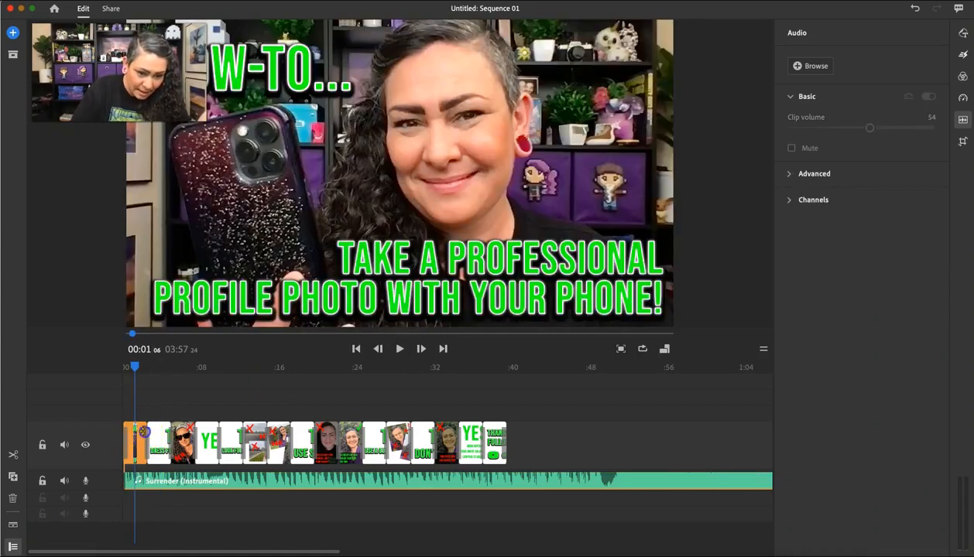
drag(144, 431, 157, 433)
drag(135, 367, 111, 366)
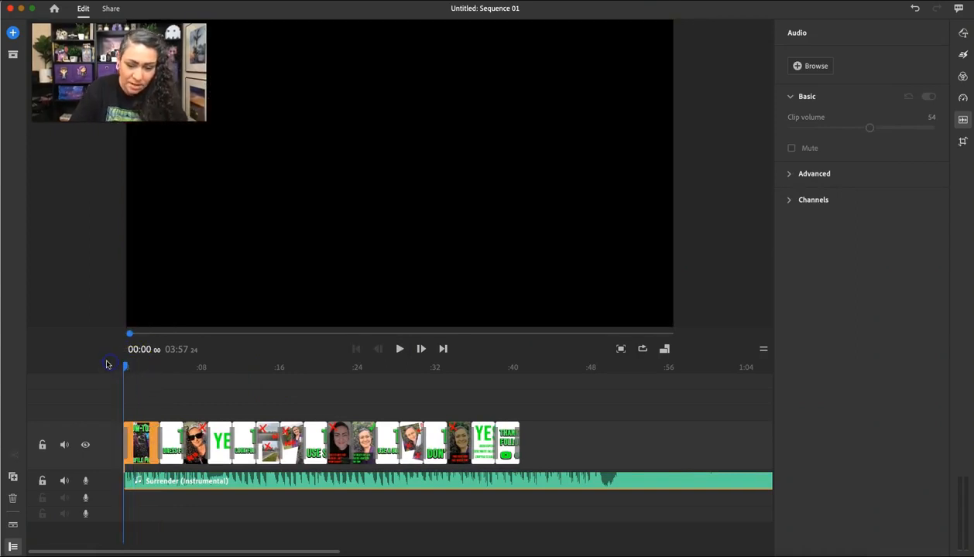
key(space)
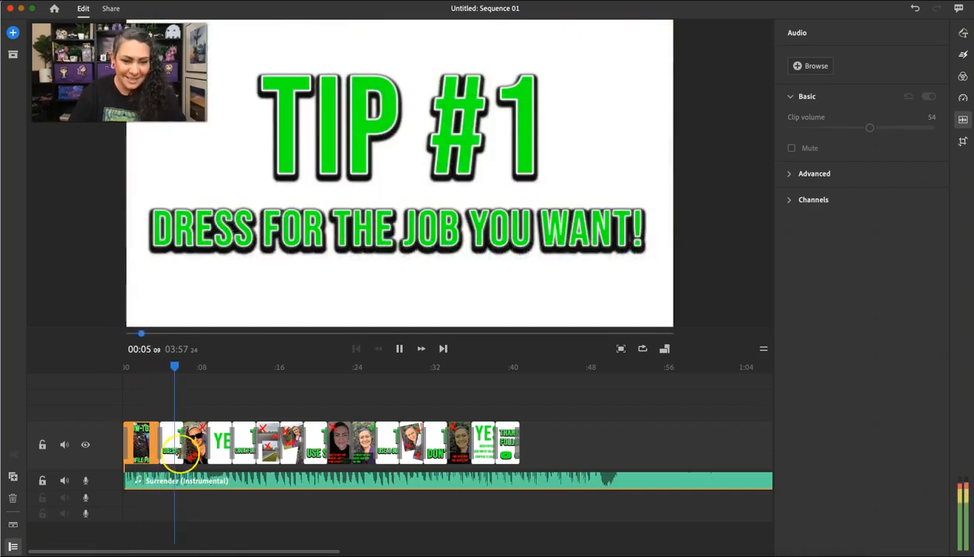
Play the Tip #1 section from the end of the title, and lengthen its three-photo NO image to about 3.8 seconds.
drag(175, 366, 158, 367)
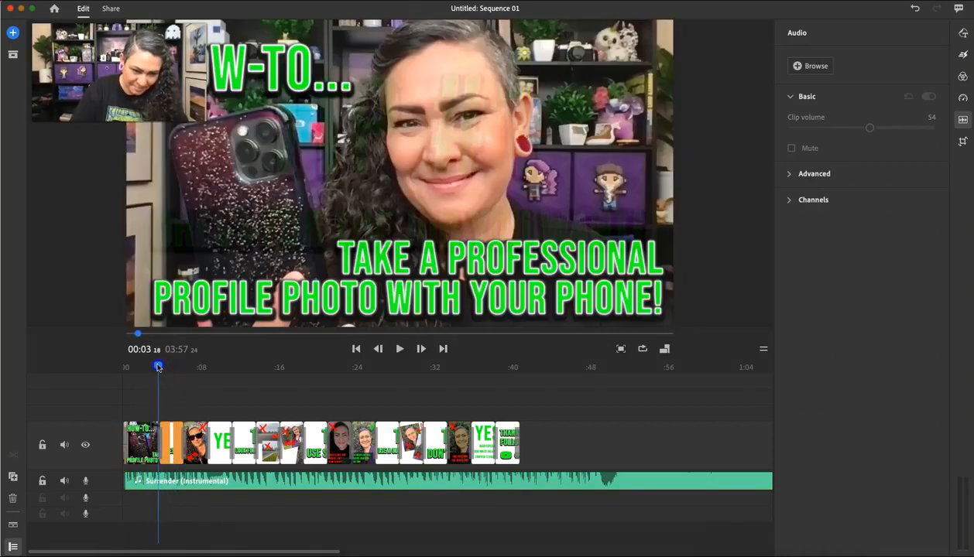
key(space)
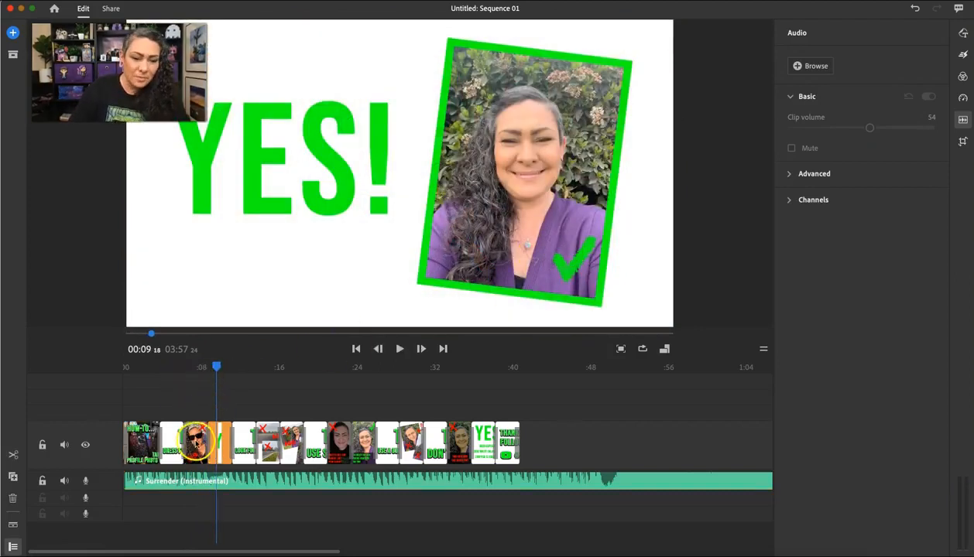
click(196, 438)
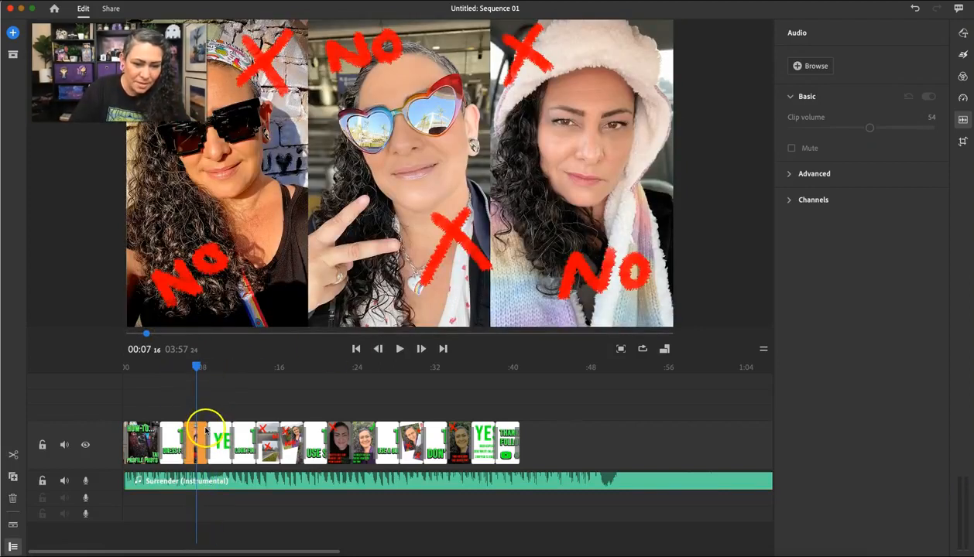
drag(196, 366, 180, 368)
key(space)
click(255, 176)
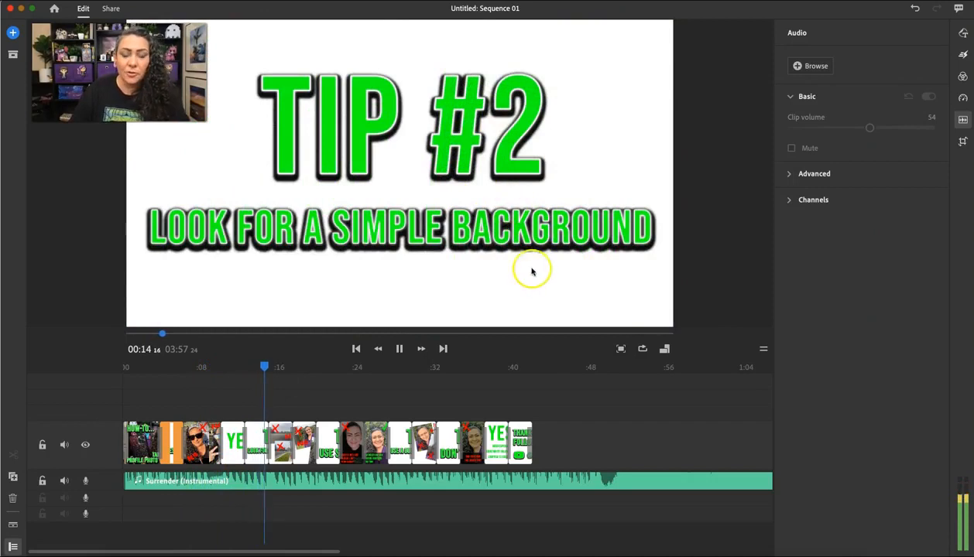
Lengthen the Tip #2 image to about 3 seconds and play from its start through the Tip #3 image to check the timing.
click(273, 418)
drag(270, 437, 273, 463)
drag(279, 367, 244, 367)
key(space)
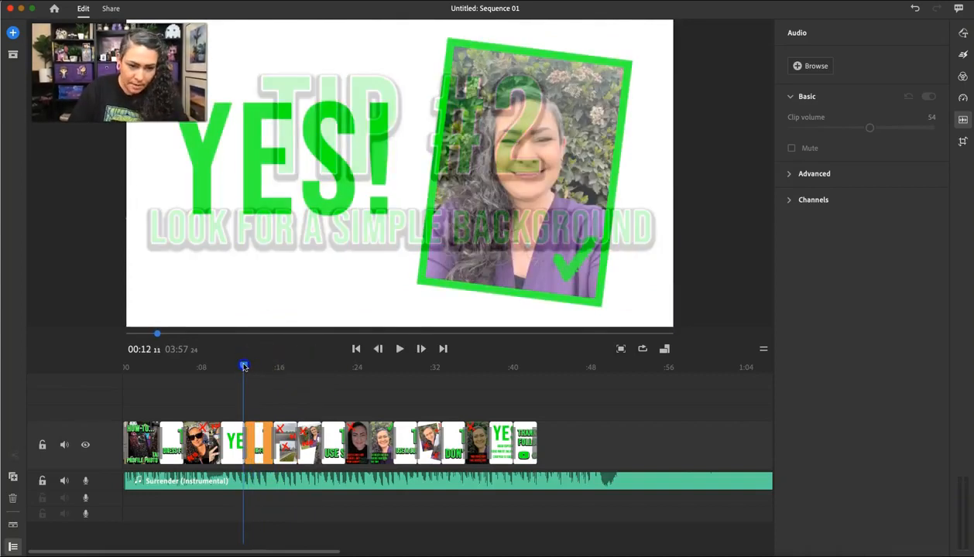
key(space)
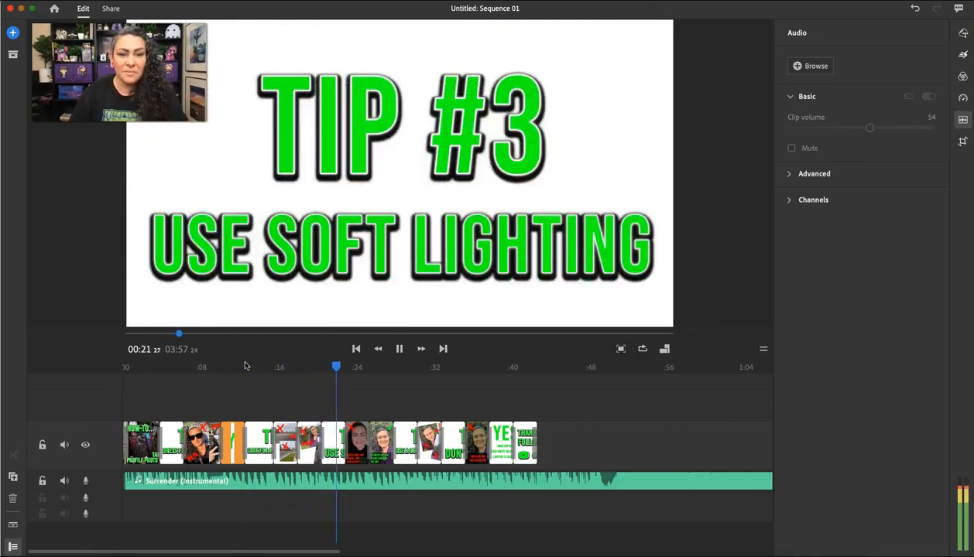
key(space)
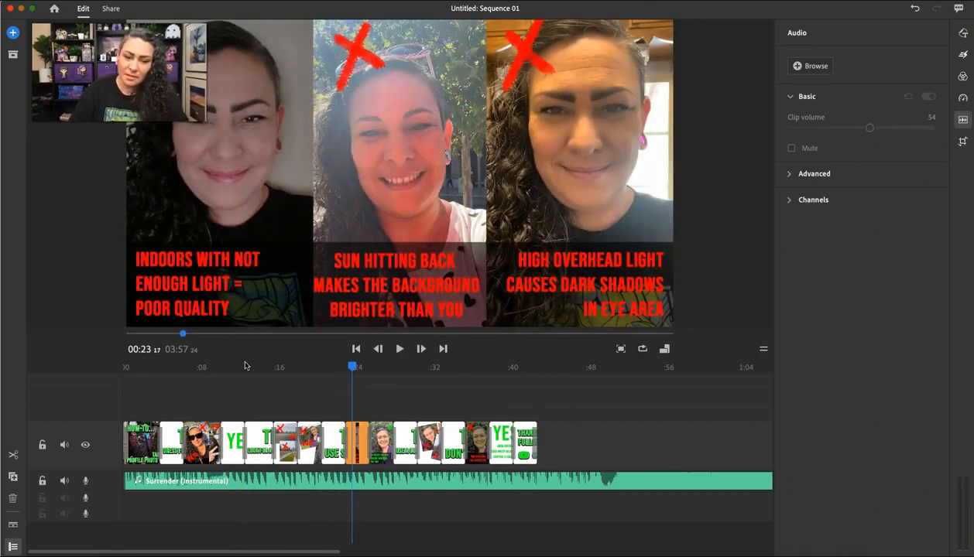
Lengthen the text-heavy images following Tip #3, giving the two lighting example images about 8 seconds each.
click(339, 435)
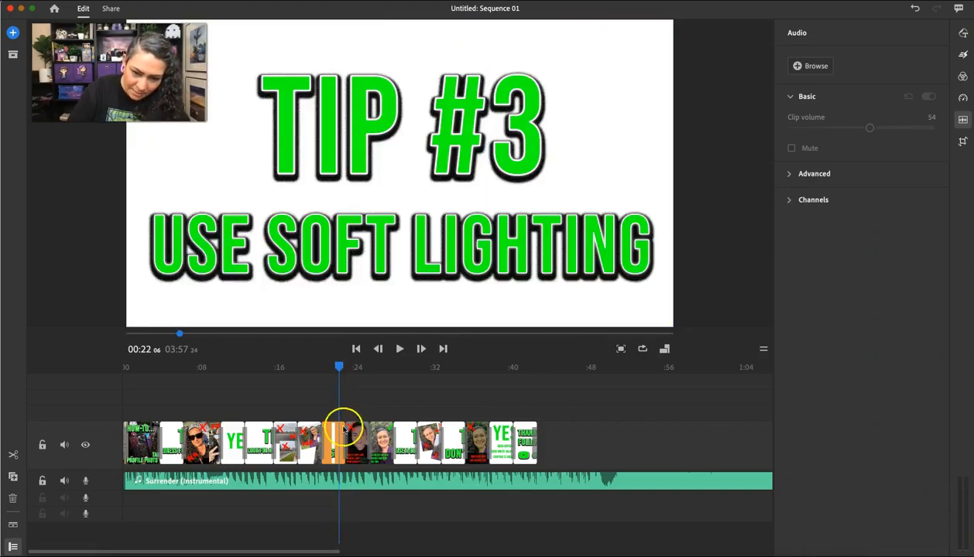
click(343, 429)
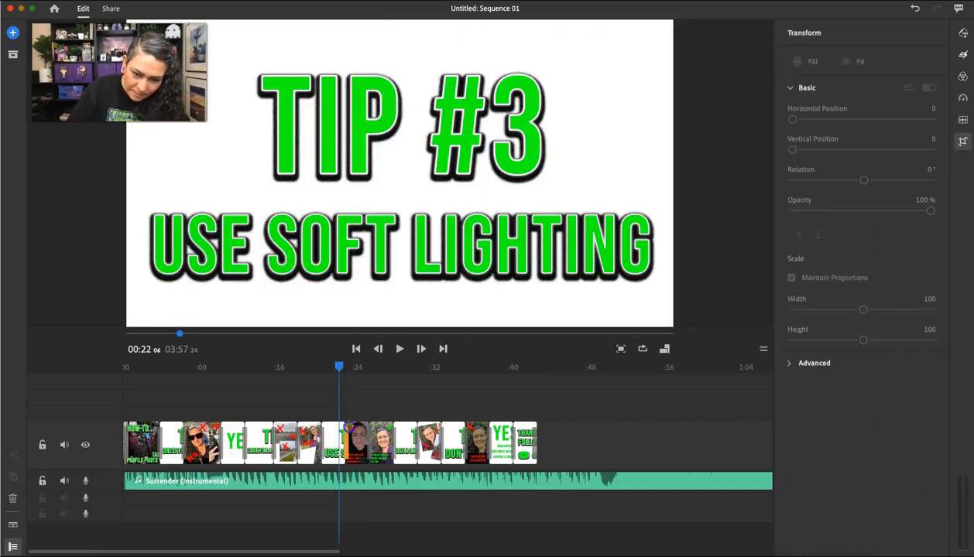
click(336, 434)
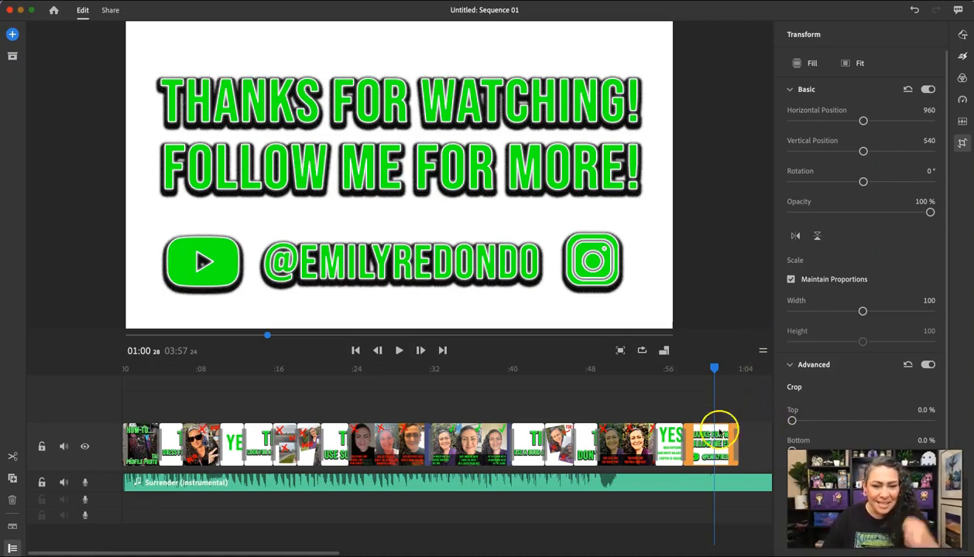
Trim the end of the Surrender (Instrumental) clip to match the end of the closing Thanks for Watching image.
click(654, 484)
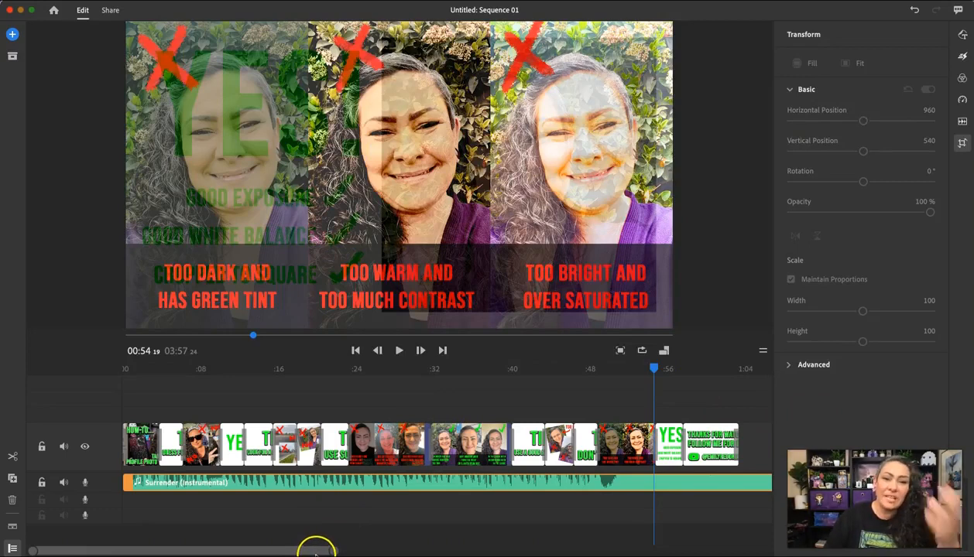
drag(317, 551, 934, 544)
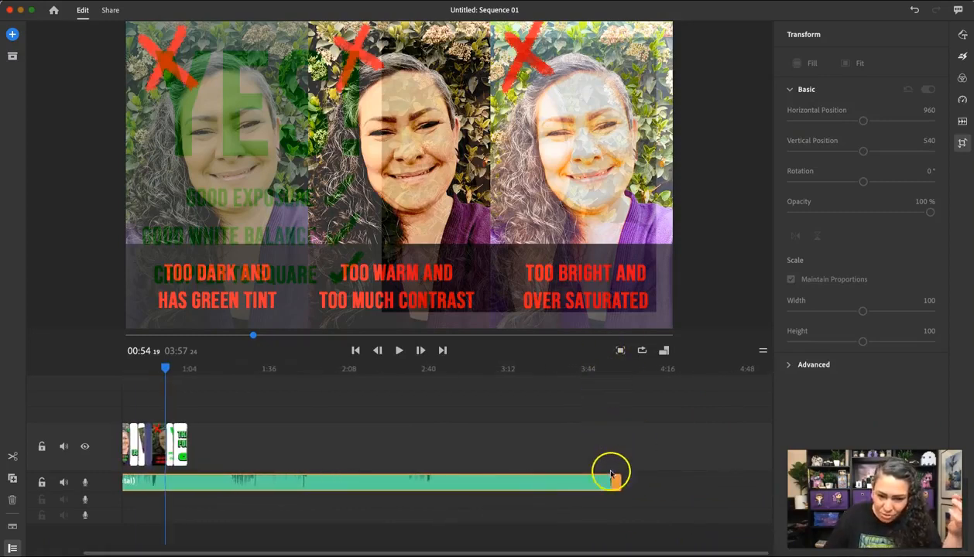
drag(599, 482, 222, 477)
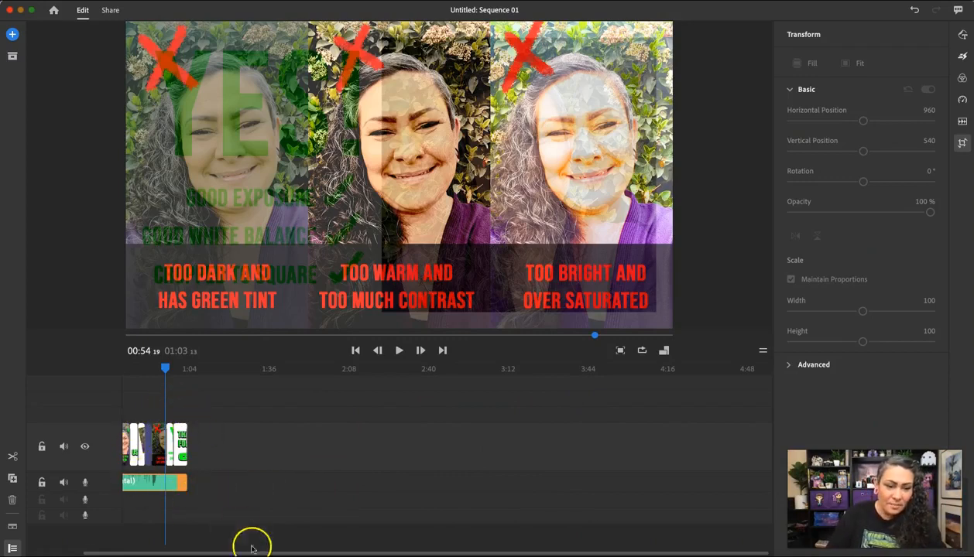
drag(245, 551, 154, 550)
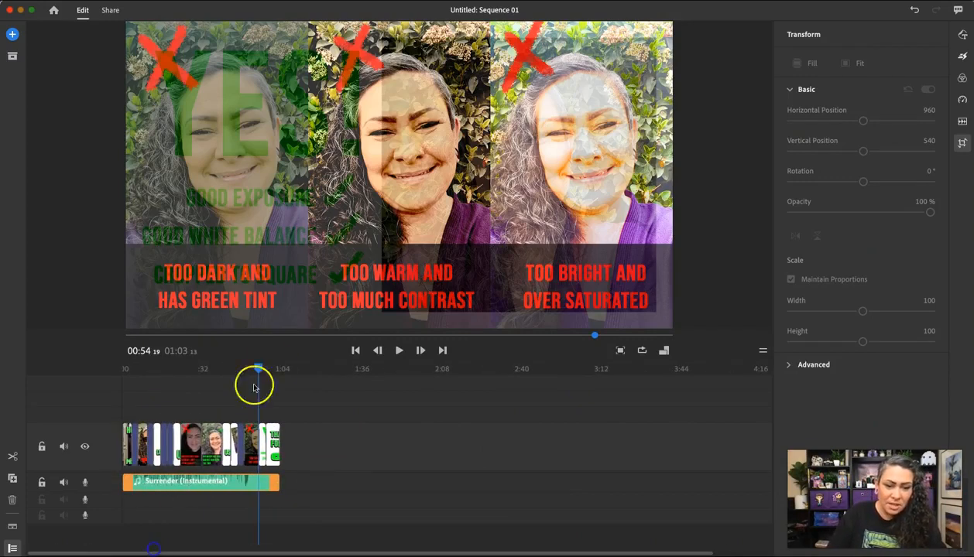
Play the opening of the trimmed sequence from the start, and move the playhead to the end of the sequence.
drag(257, 370, 100, 367)
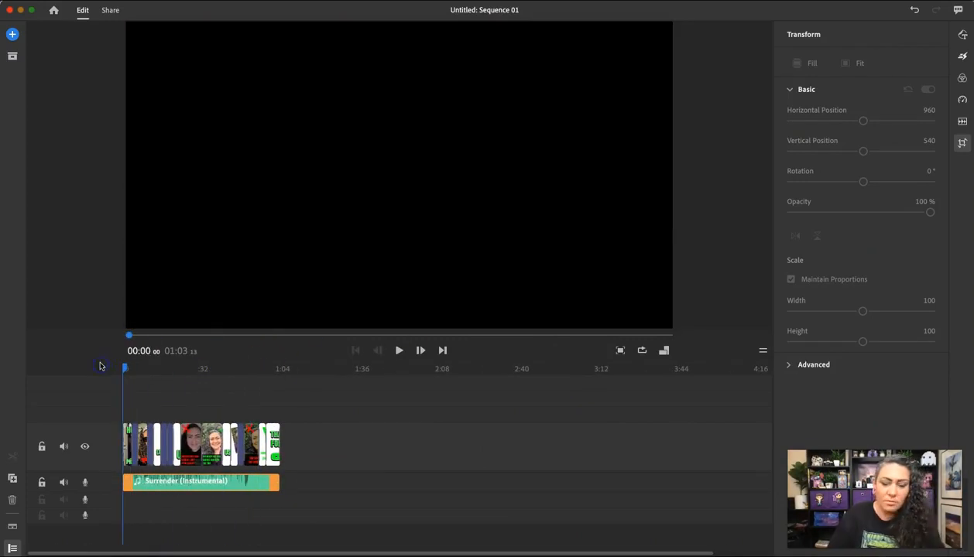
key(space)
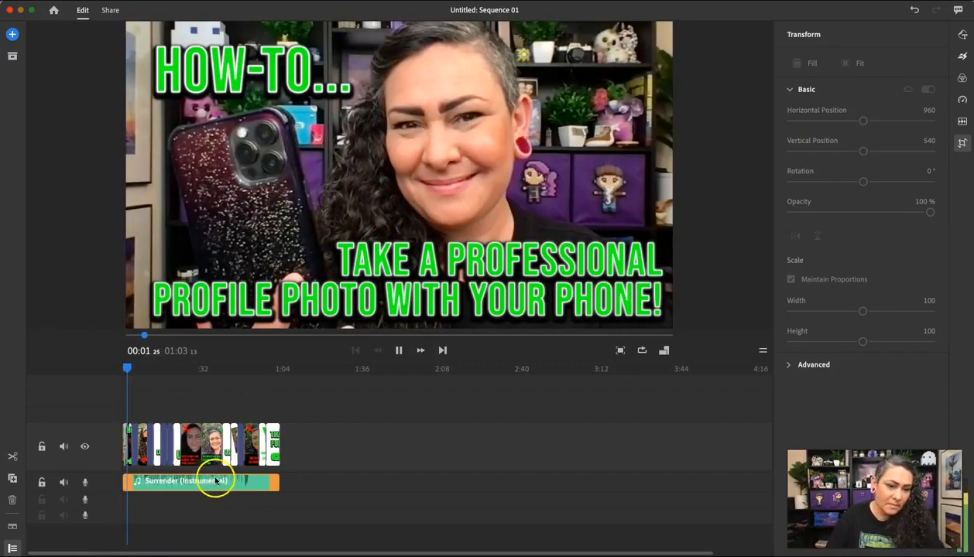
click(128, 369)
drag(129, 369, 271, 397)
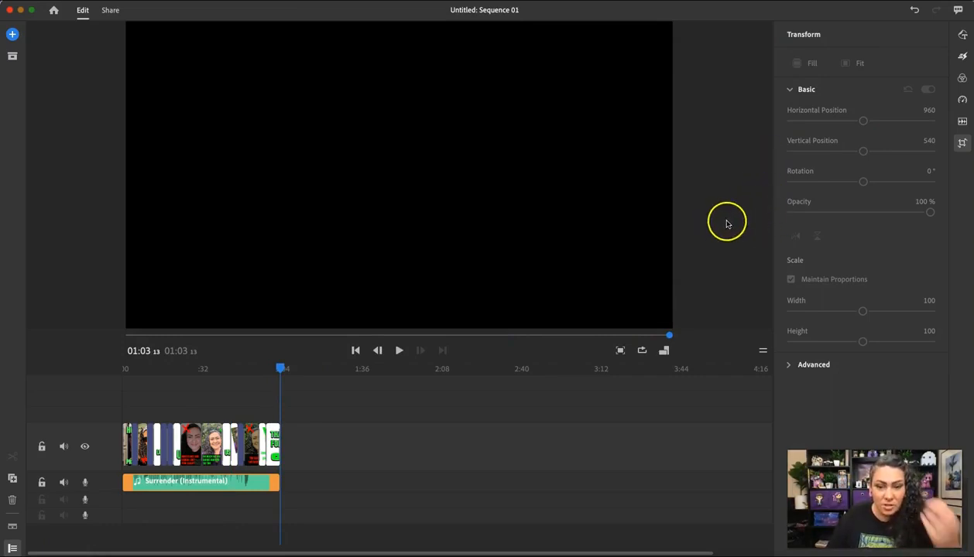
Add a Dissolve transition to the end of the Surrender (Instrumental) clip and extend its duration to 3.74 seconds.
click(962, 57)
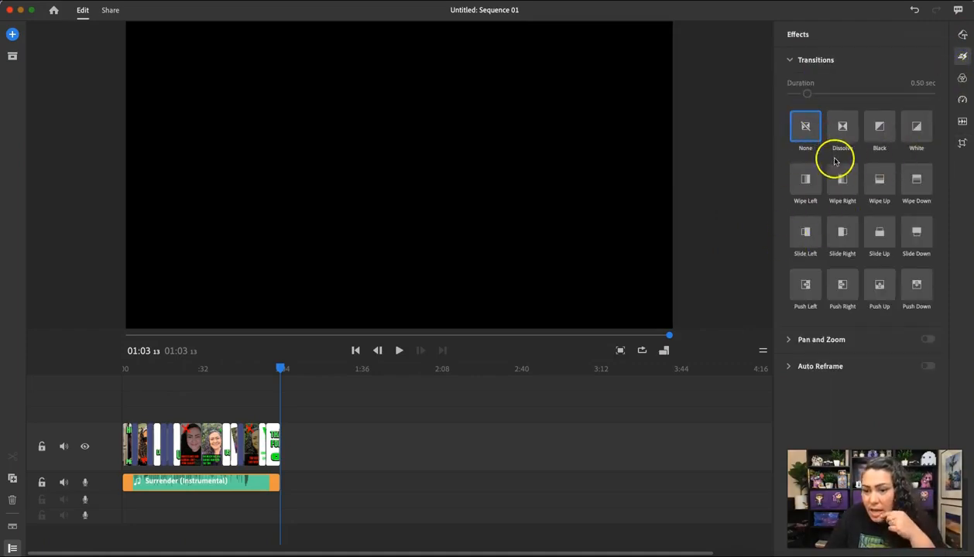
drag(842, 127, 279, 486)
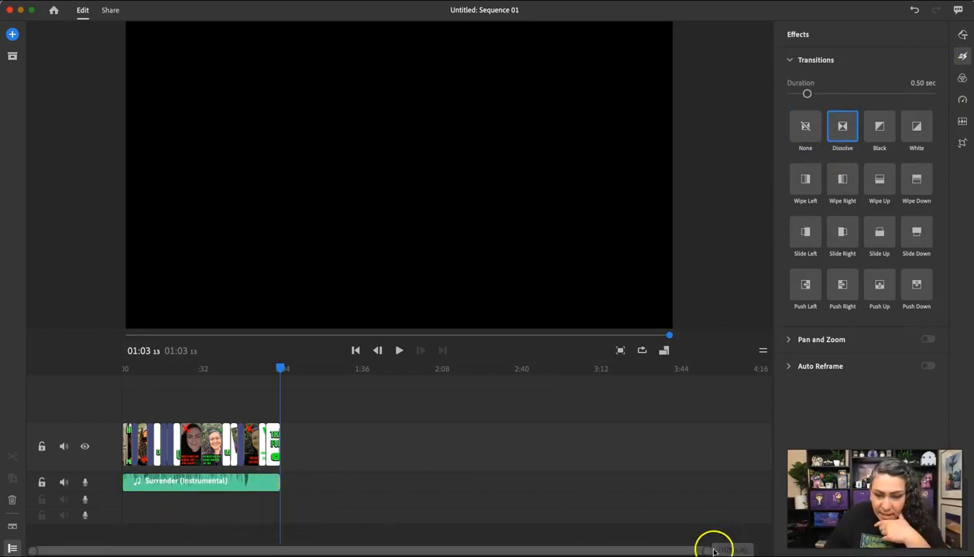
drag(711, 552, 416, 551)
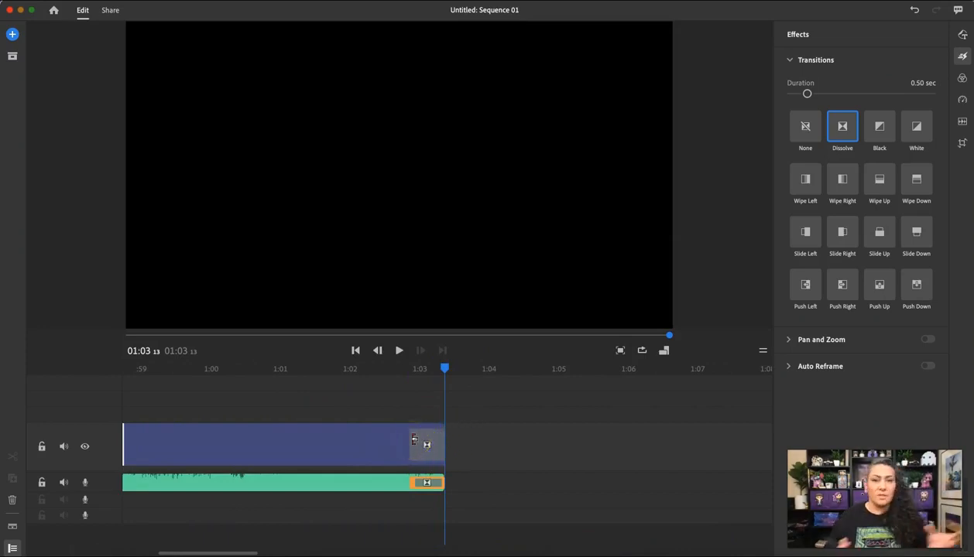
click(408, 482)
click(416, 482)
drag(408, 482, 186, 482)
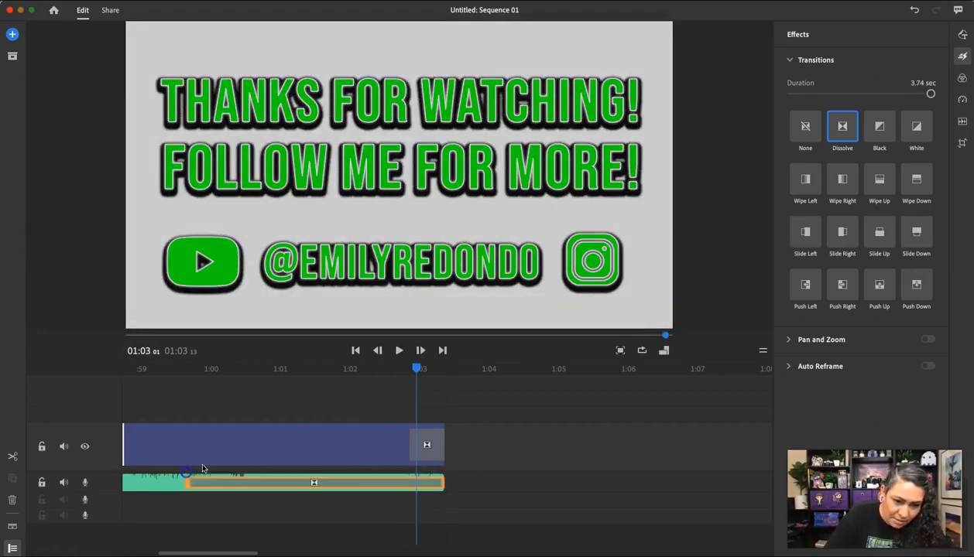
Play the sequence from about 00:57 to the end to listen to the music fade-out.
drag(232, 551, 223, 550)
click(304, 371)
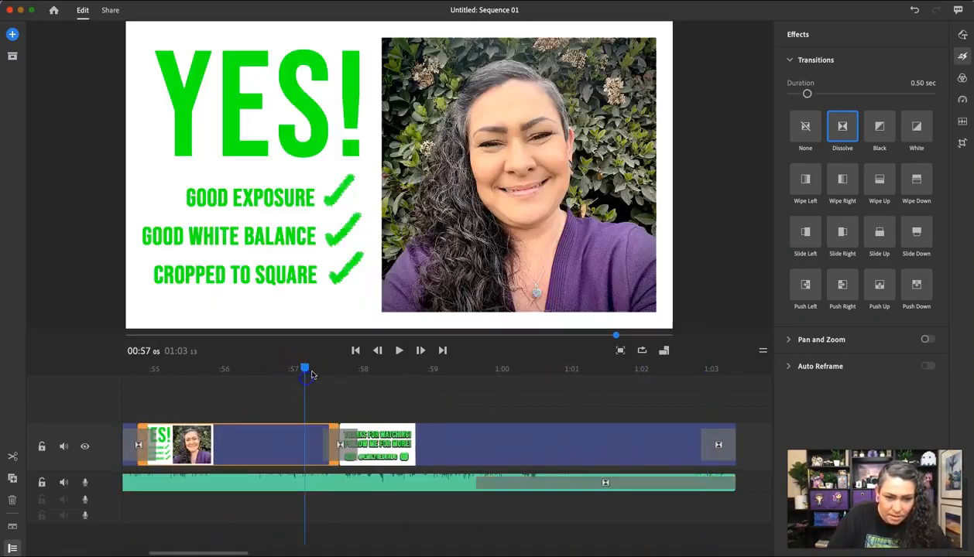
key(space)
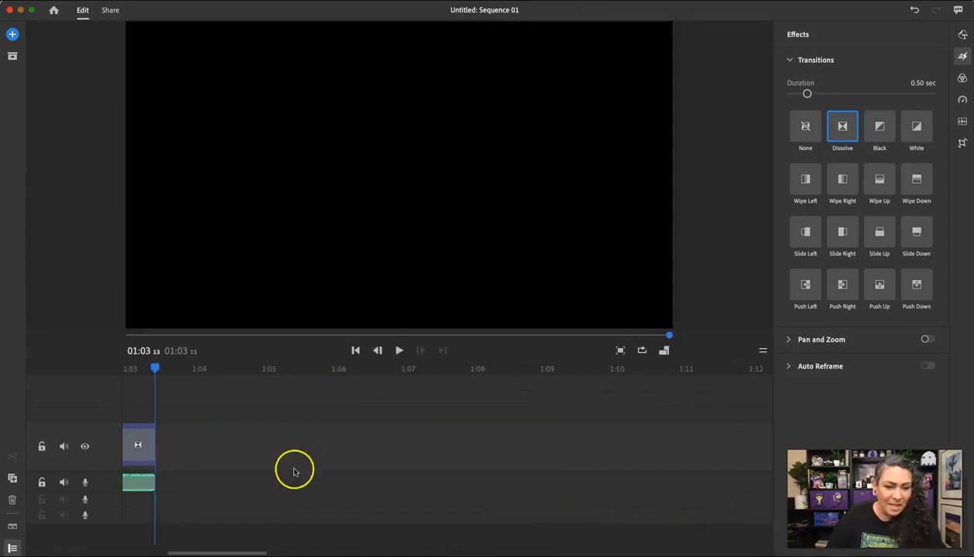
Extend the Dissolve between the final YES! image and the Thanks for Watching image to 1.70 seconds and play across it.
drag(207, 552, 189, 551)
click(269, 438)
drag(295, 451, 347, 446)
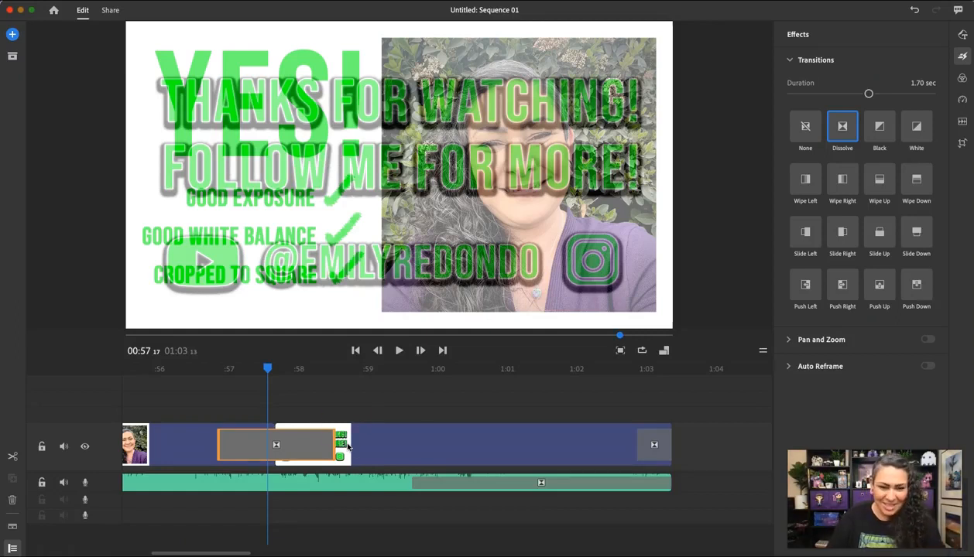
drag(267, 368, 198, 380)
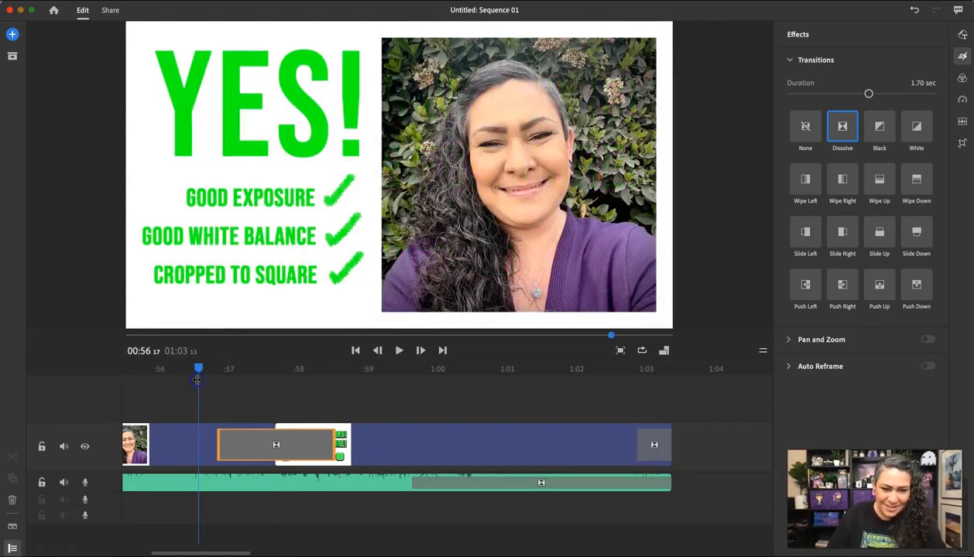
key(space)
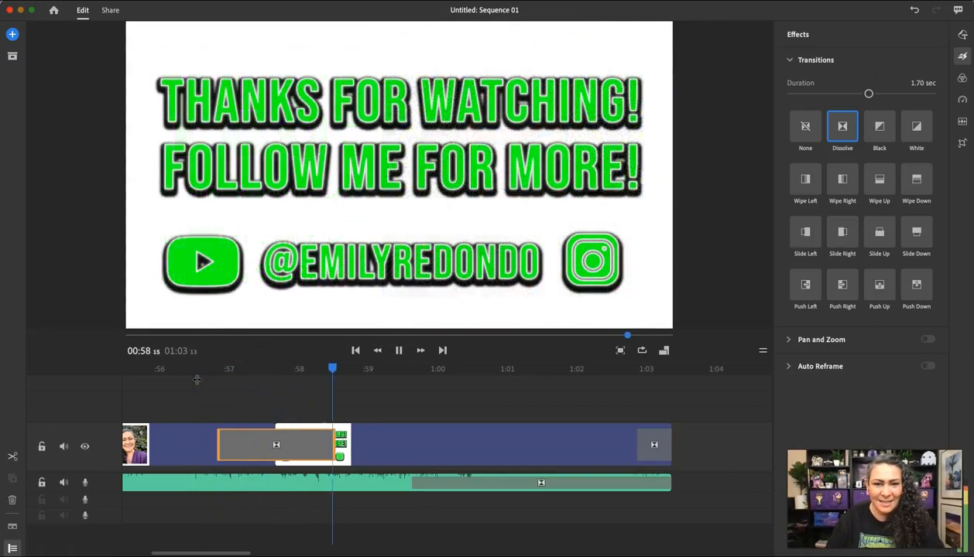